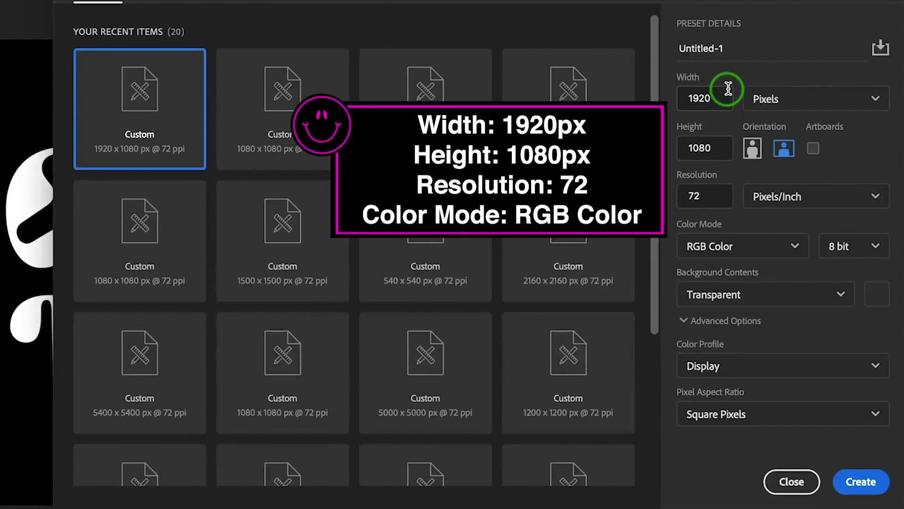
Step: Set up a new document at 1920 × 1080 pixels, 72 pixels/inch, in RGB Color
{"action": "left_click", "coordinate": [728, 88]}
{"action": "left_click", "coordinate": [728, 147]}
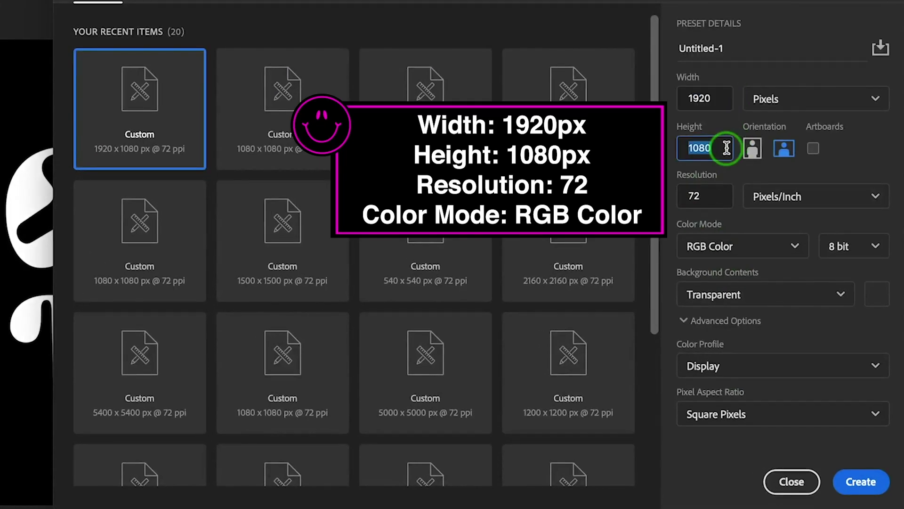
{"action": "left_click", "coordinate": [729, 194]}
{"action": "left_click", "coordinate": [767, 240]}
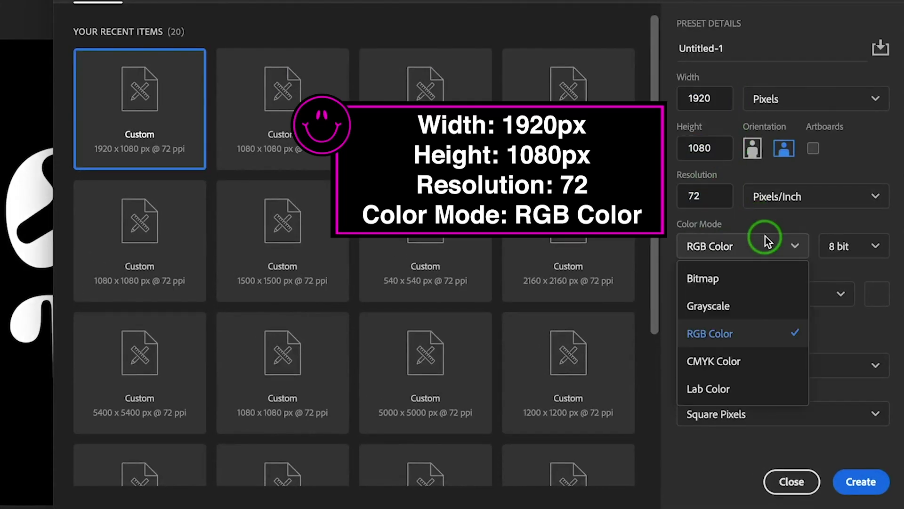
{"action": "left_click", "coordinate": [766, 241]}
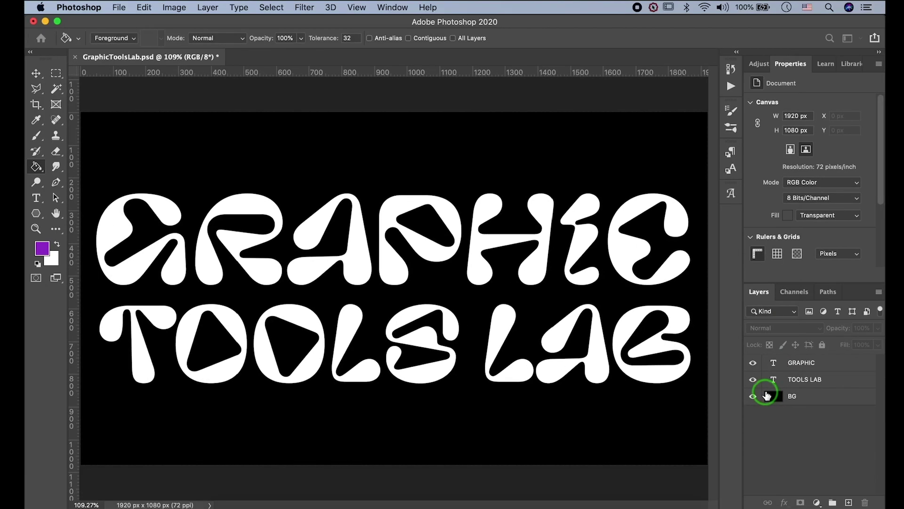
Step: Rasterize the GRAPHIC and TOOLS LAB text layers together
{"action": "left_click", "coordinate": [804, 382]}
{"action": "left_click", "coordinate": [824, 366], "text": "shift"}
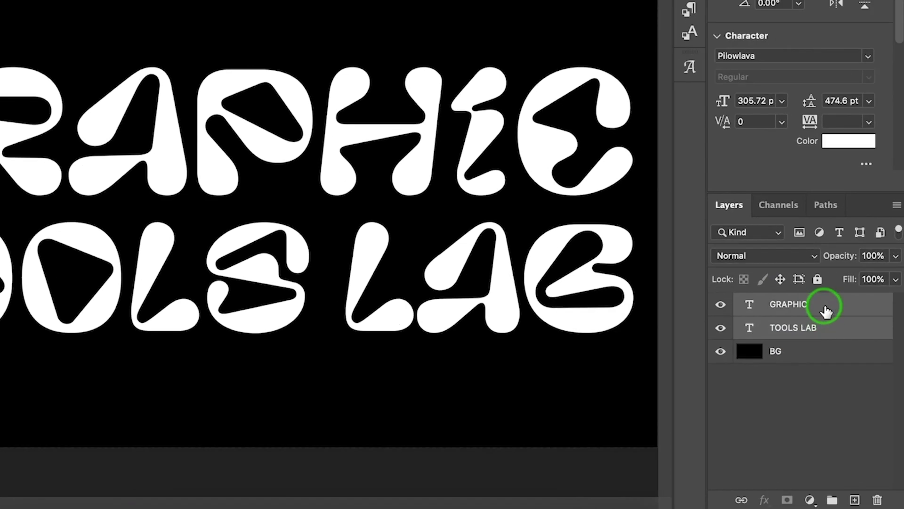
{"action": "right_click", "coordinate": [826, 368]}
{"action": "mouse_move", "coordinate": [754, 500]}
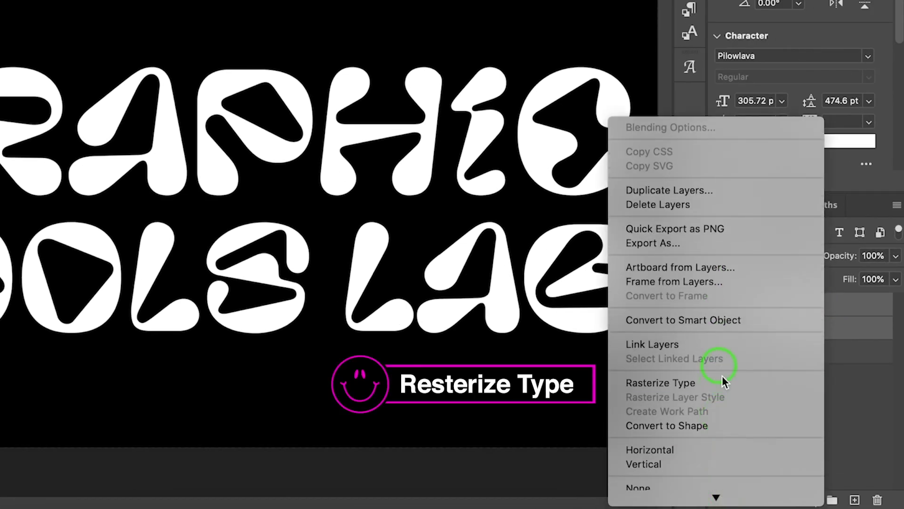
{"action": "left_click", "coordinate": [723, 385]}
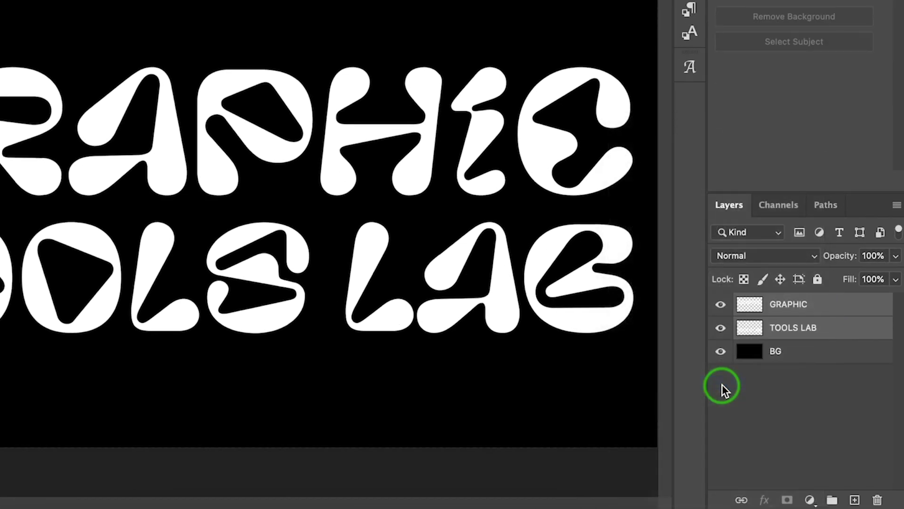
Step: Merge the rasterized GRAPHIC and TOOLS LAB layers into a single layer
{"action": "right_click", "coordinate": [786, 335]}
{"action": "mouse_move", "coordinate": [698, 497]}
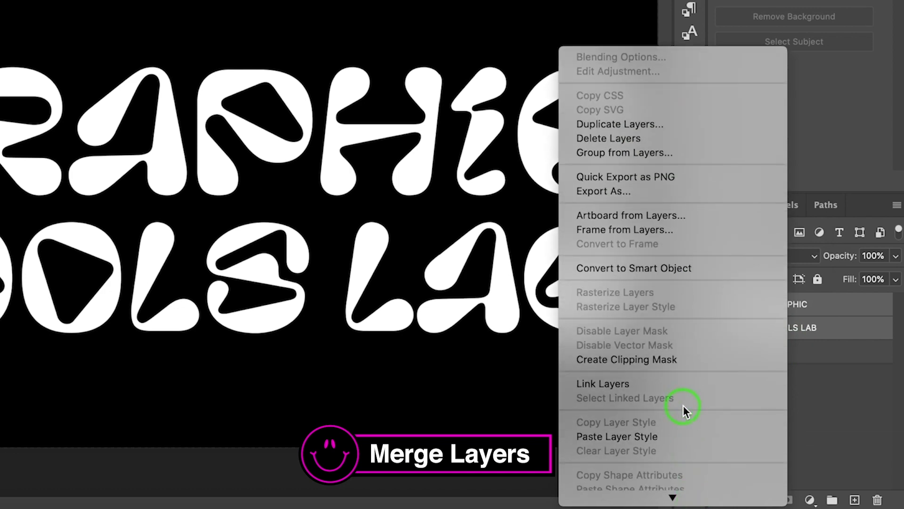
{"action": "left_click", "coordinate": [675, 450]}
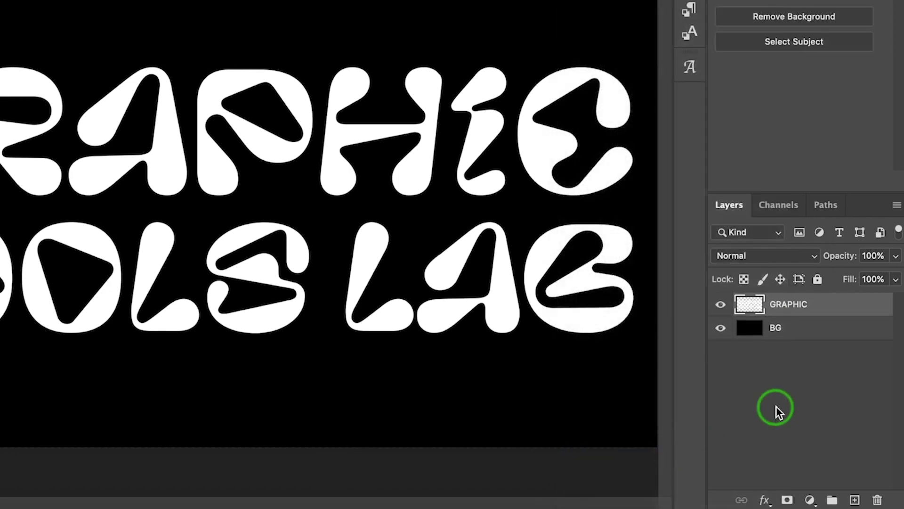
Step: Create a new empty layer above GRAPHIC and add a white layer mask to it
{"action": "left_click", "coordinate": [827, 380]}
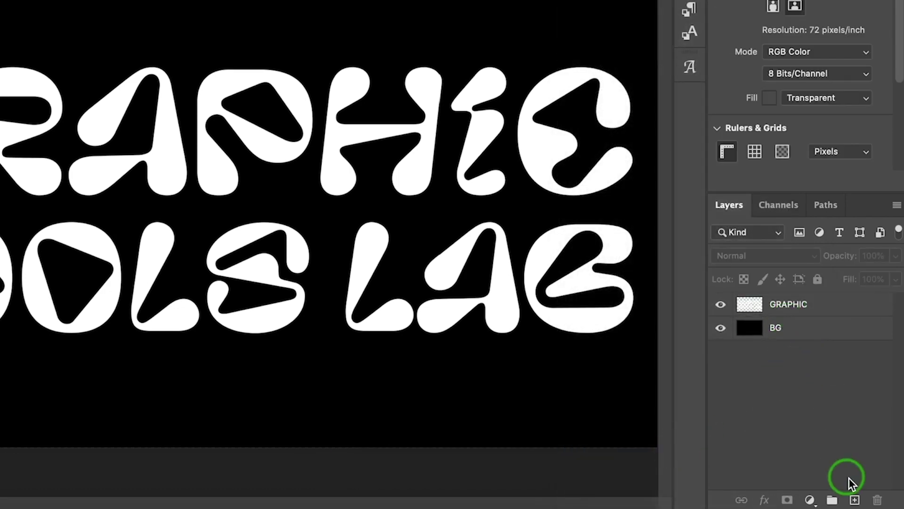
{"action": "left_click", "coordinate": [854, 499]}
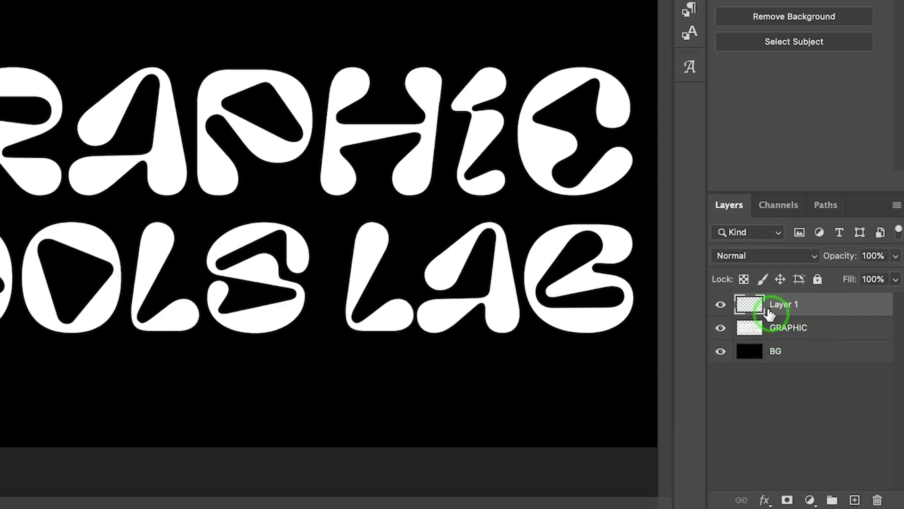
{"action": "left_click", "coordinate": [787, 499]}
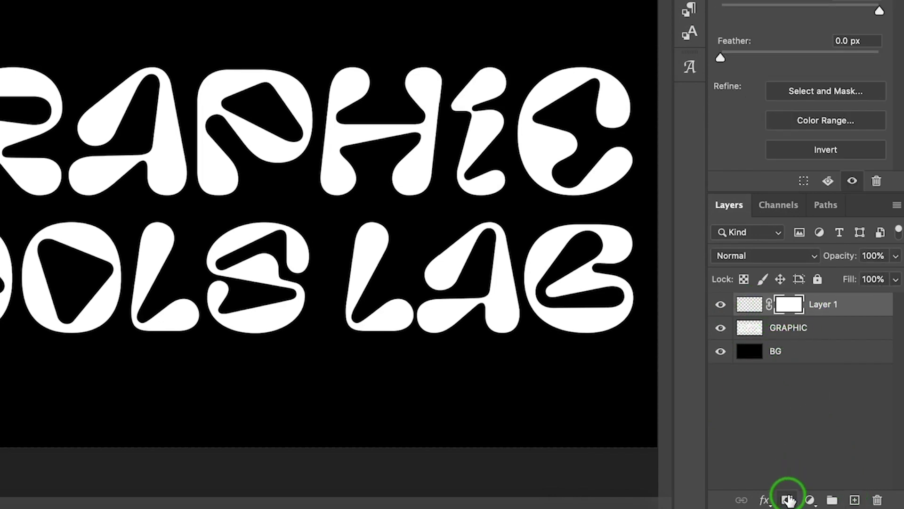
Step: Set the foreground color to very dark purple #15021a and fill the pixels of Layer 1 with it using the Paint Bucket
{"action": "left_click", "coordinate": [753, 308]}
{"action": "key", "text": "g"}
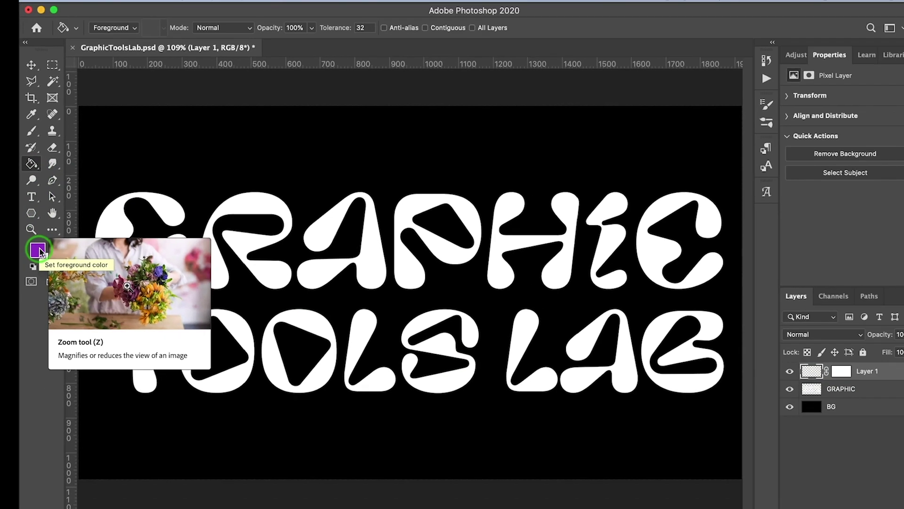
{"action": "left_click", "coordinate": [20, 257]}
{"action": "left_click_drag", "start_coordinate": [738, 168], "coordinate": [738, 252]}
{"action": "left_click", "coordinate": [706, 252]}
{"action": "left_click", "coordinate": [710, 268]}
{"action": "left_click", "coordinate": [716, 271]}
{"action": "left_click", "coordinate": [737, 164]}
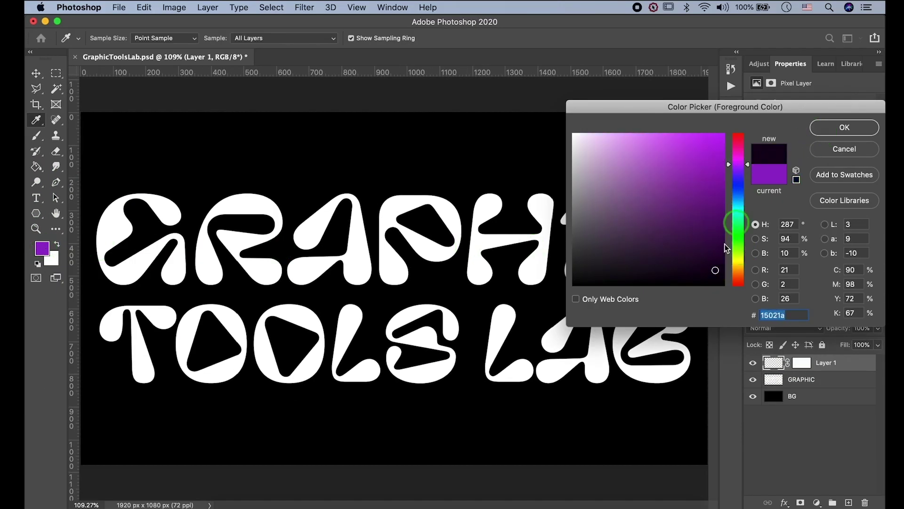
{"action": "left_click", "coordinate": [823, 130]}
{"action": "key", "text": "g"}
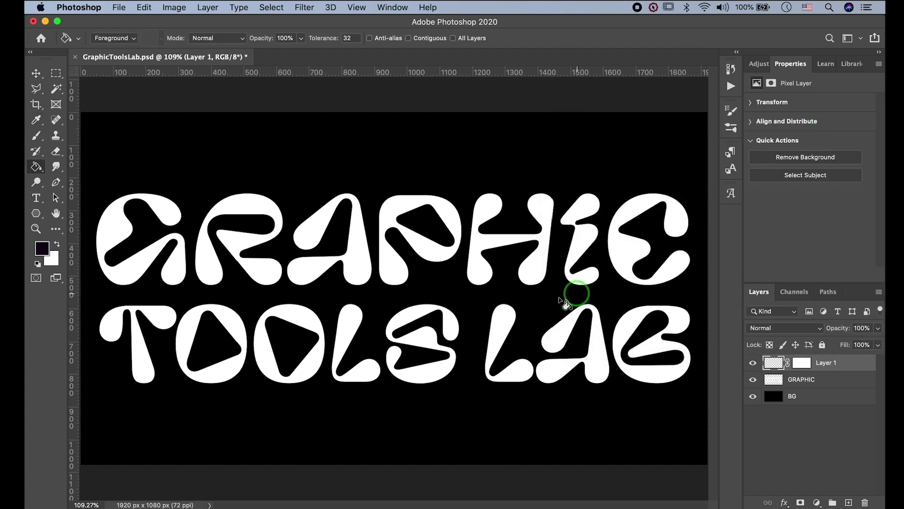
{"action": "left_click", "coordinate": [528, 303]}
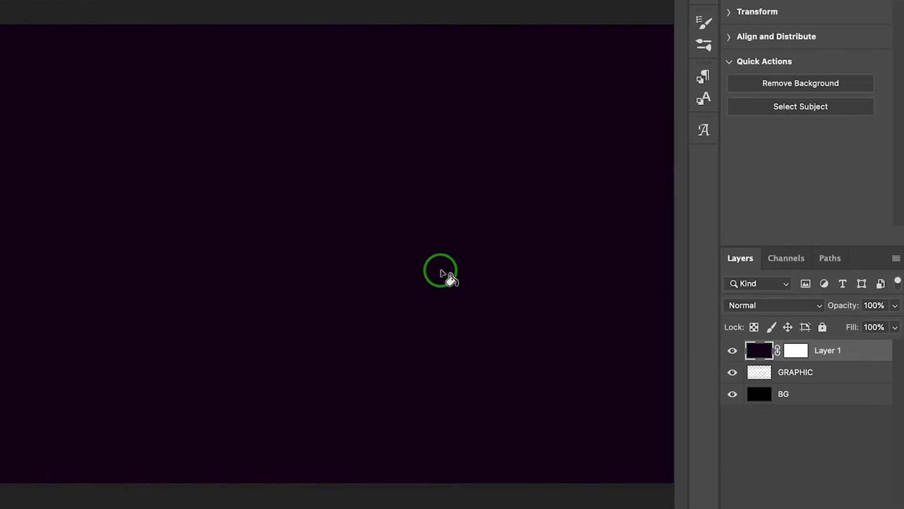
Step: Duplicate the dark purple Layer 1 with its mask and fill the copy with medium purple
{"action": "key", "text": "ctrl+j"}
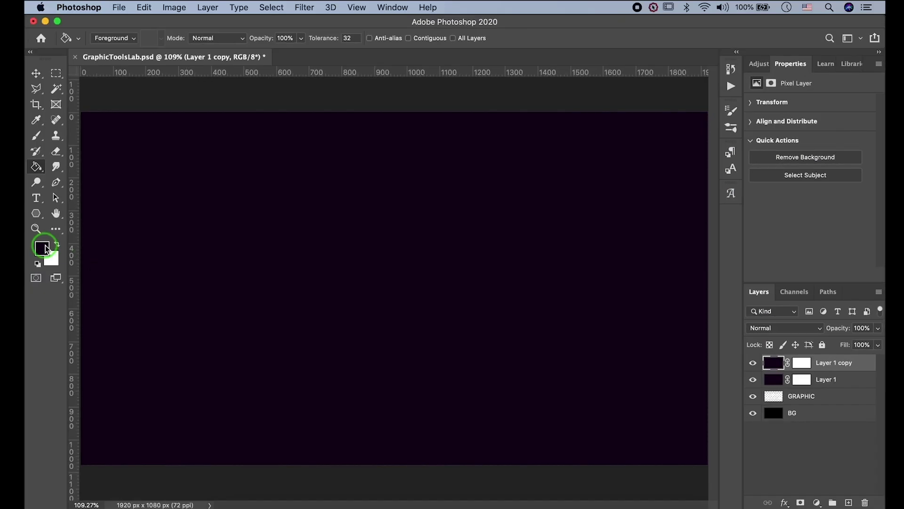
{"action": "left_click", "coordinate": [42, 246]}
{"action": "left_click_drag", "start_coordinate": [749, 167], "coordinate": [741, 160]}
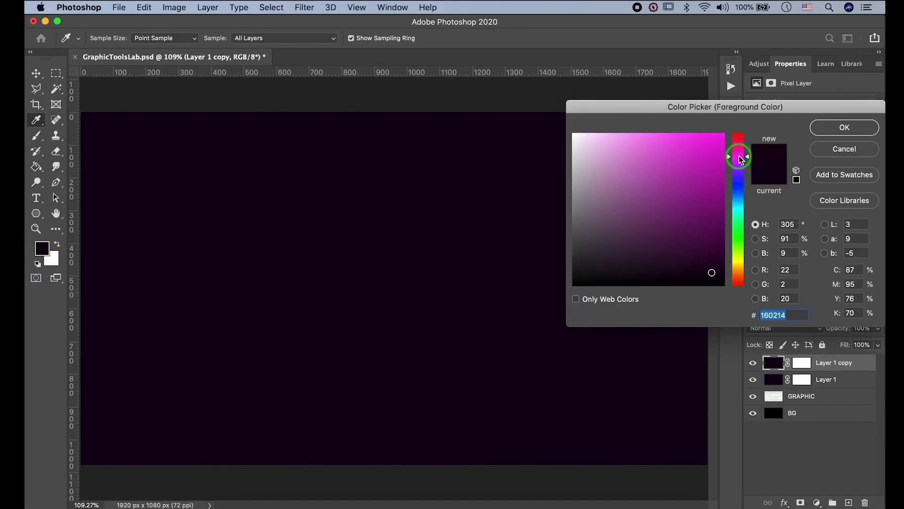
{"action": "left_click_drag", "start_coordinate": [707, 208], "coordinate": [709, 184]}
{"action": "left_click", "coordinate": [834, 132]}
{"action": "key", "text": "g"}
{"action": "left_click", "coordinate": [556, 223]}
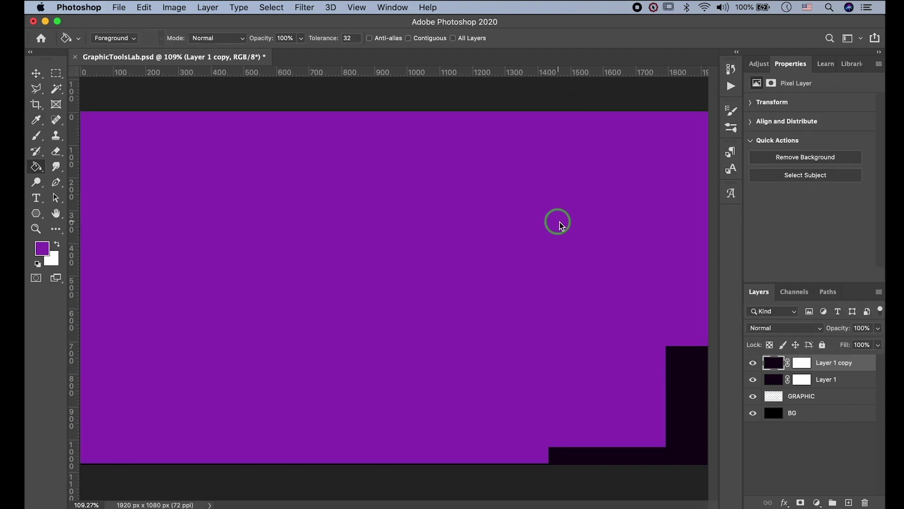
Step: Duplicate the medium purple layer and fill the new copy with a brighter purple
{"action": "key", "text": "super+j"}
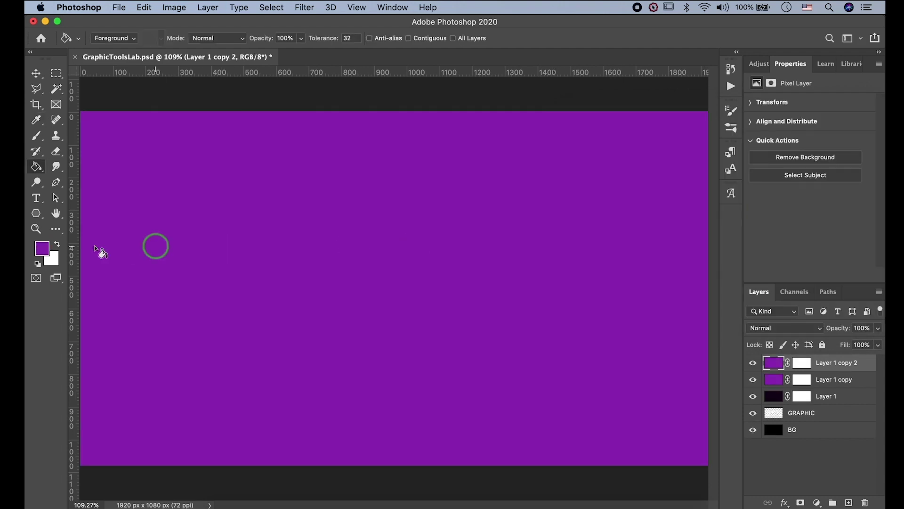
{"action": "left_click", "coordinate": [41, 248]}
{"action": "mouse_move", "coordinate": [708, 184]}
{"action": "left_mouse_down"}
{"action": "mouse_move", "coordinate": [709, 155]}
{"action": "mouse_move", "coordinate": [739, 152]}
{"action": "left_mouse_up"}
{"action": "left_click", "coordinate": [843, 127]}
{"action": "left_click", "coordinate": [292, 248]}
Step: Duplicate the bright purple layer and fill the new copy with magenta pink
{"action": "key", "text": "super+j"}
{"action": "left_click", "coordinate": [42, 248]}
{"action": "left_click", "coordinate": [844, 127]}
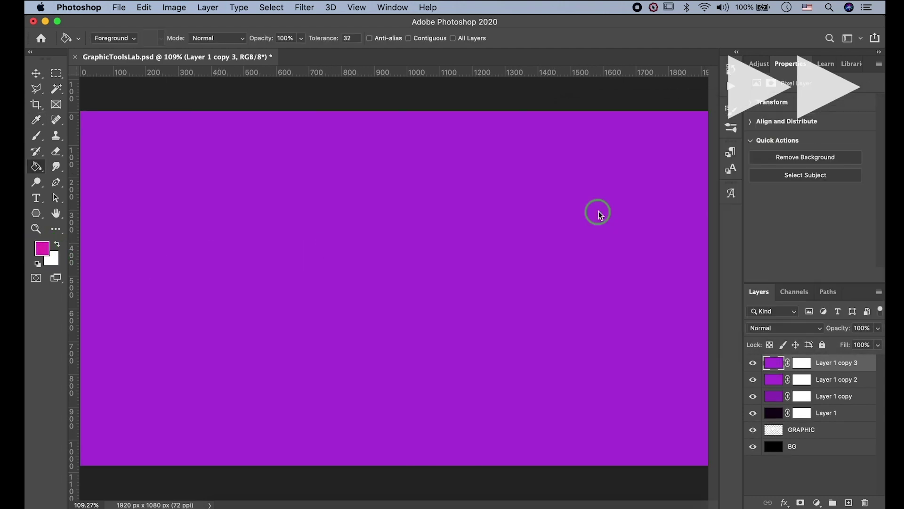
{"action": "left_click", "coordinate": [599, 210]}
Step: Duplicate the magenta layer and fill the new copy with red-orange
{"action": "key", "text": "super+j"}
{"action": "left_click", "coordinate": [42, 248]}
{"action": "left_click", "coordinate": [739, 278]}
{"action": "left_click", "coordinate": [843, 127]}
{"action": "left_click", "coordinate": [575, 213]}
Step: Duplicate the red-orange layer and fill the new copy with a lighter orange
{"action": "key", "text": "super+j"}
{"action": "left_click", "coordinate": [42, 248]}
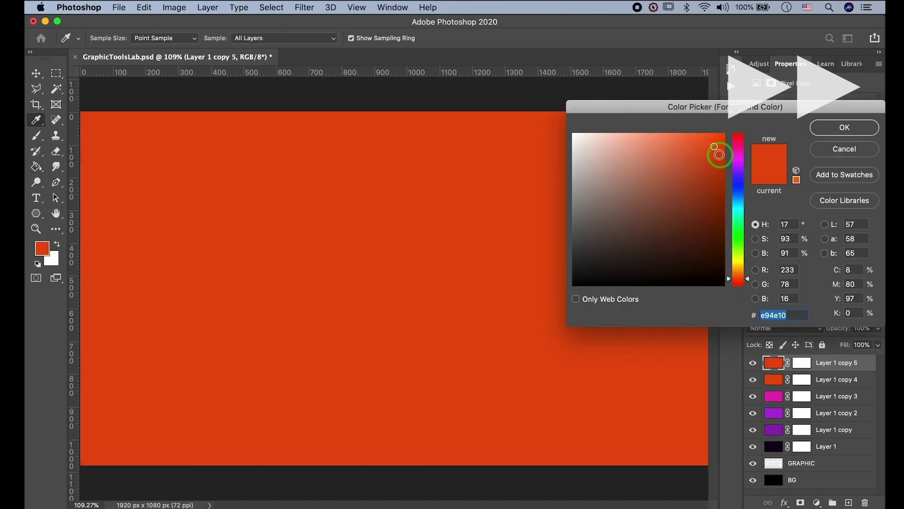
{"action": "left_click", "coordinate": [675, 143]}
{"action": "left_click", "coordinate": [740, 275]}
{"action": "left_click", "coordinate": [845, 127]}
{"action": "left_click", "coordinate": [601, 179]}
Step: Duplicate the light orange layer and fill the new copy with pale cream #f1e6df
{"action": "key", "text": "super+j"}
{"action": "left_click", "coordinate": [42, 248]}
{"action": "left_click", "coordinate": [583, 141]}
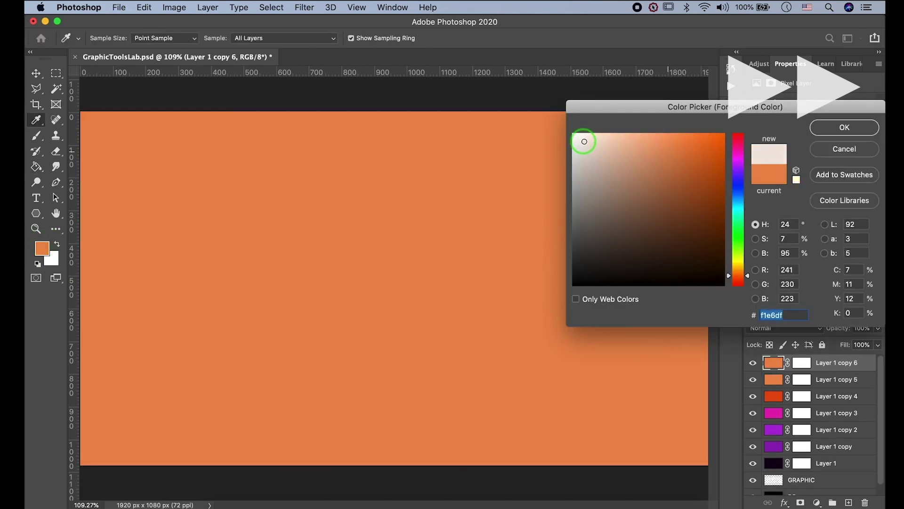
{"action": "left_click", "coordinate": [844, 127]}
{"action": "left_click", "coordinate": [606, 262]}
Step: Hide the five upper color layers, from Layer 1 copy 6 down to Layer 1 copy 2
{"action": "left_click", "coordinate": [756, 382]}
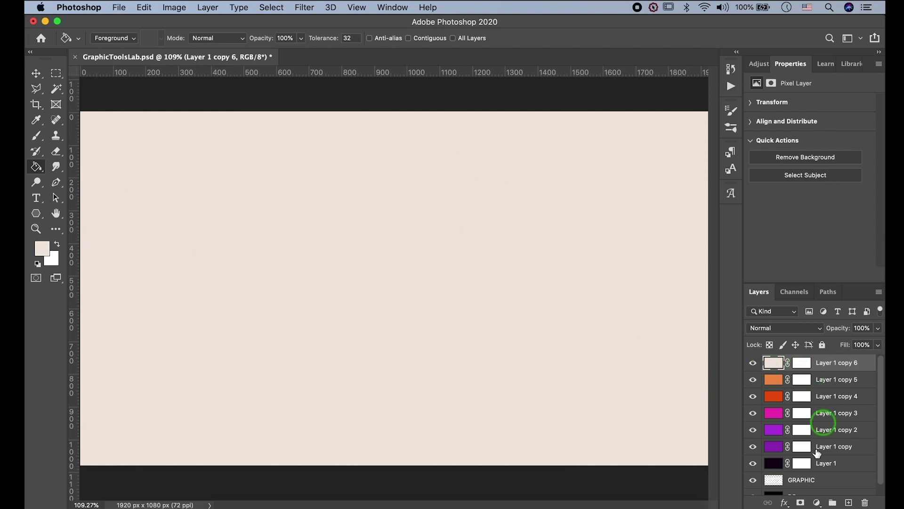
{"action": "left_click", "coordinate": [755, 364]}
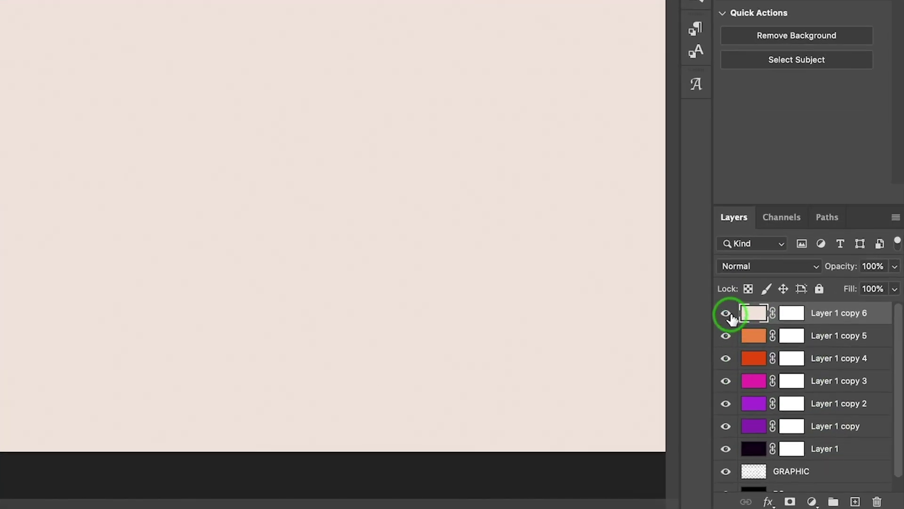
{"action": "left_click_drag", "start_coordinate": [731, 318], "coordinate": [731, 406]}
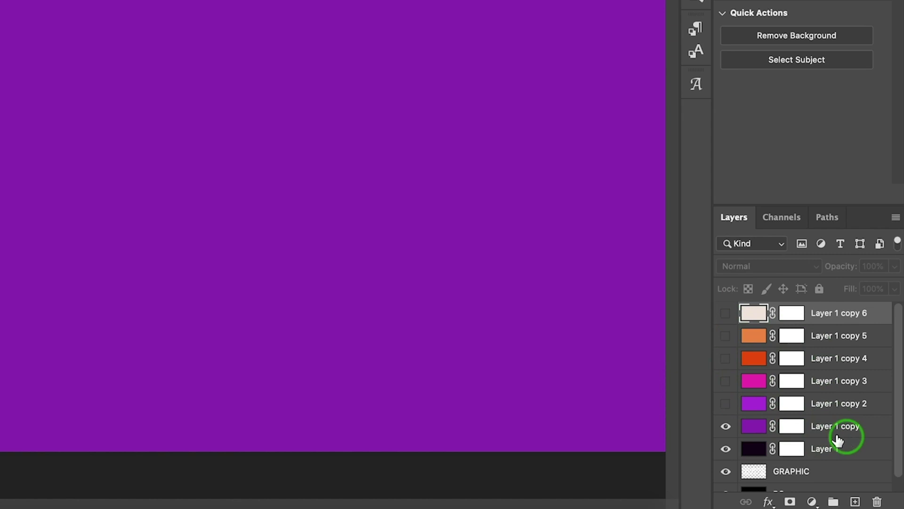
Step: Clip all seven color layers, from Layer 1 up to Layer 1 copy 6, to the GRAPHIC lettering layer
{"action": "left_click", "coordinate": [836, 434]}
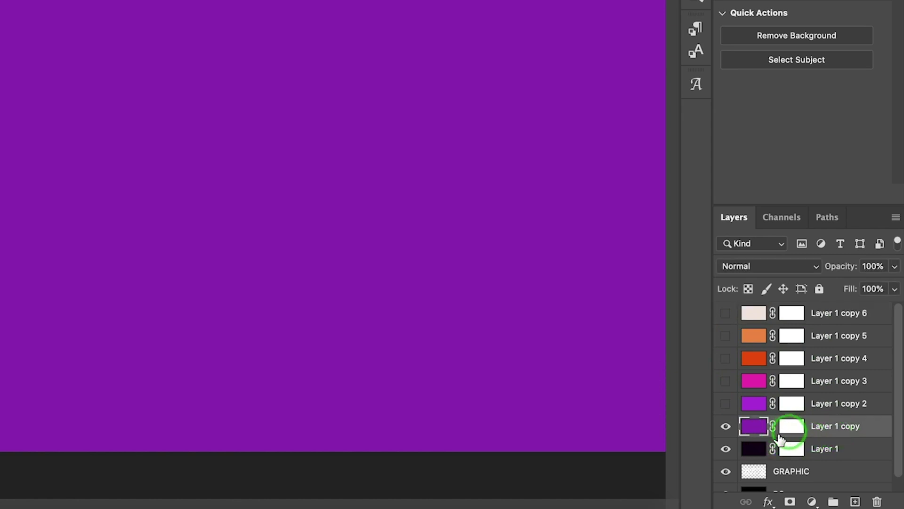
{"action": "left_click", "coordinate": [751, 449], "text": "alt"}
{"action": "left_click", "coordinate": [752, 430], "text": "alt"}
{"action": "left_click", "coordinate": [757, 409], "text": "alt"}
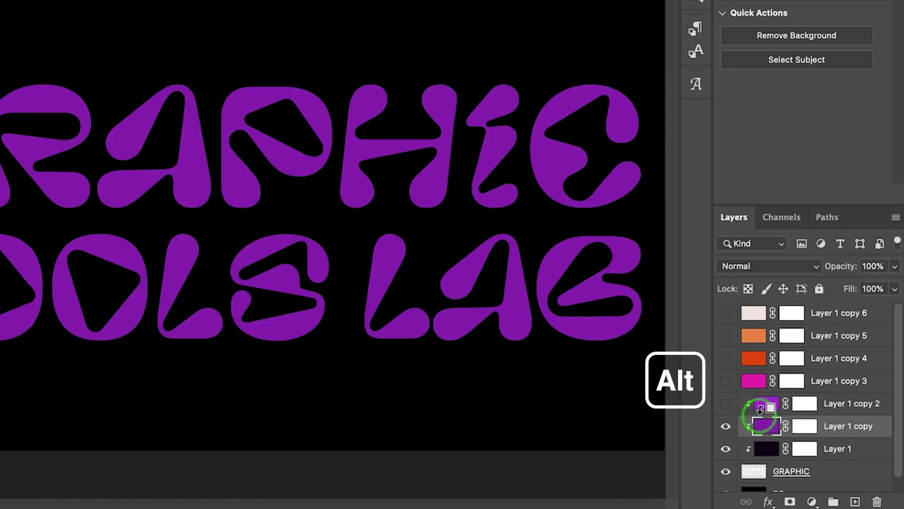
{"action": "left_click", "coordinate": [759, 382], "text": "alt"}
{"action": "left_click", "coordinate": [753, 359], "text": "alt"}
{"action": "left_click", "coordinate": [752, 336], "text": "alt"}
{"action": "left_click", "coordinate": [750, 314], "text": "alt"}
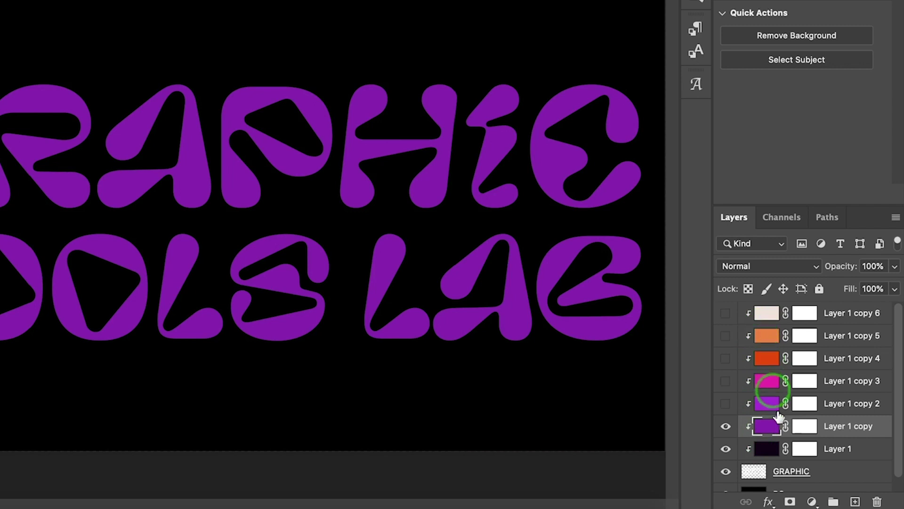
Step: Target the layer mask of Layer 1 copy and choose the Soft Round brush for painting in black
{"action": "left_click", "coordinate": [800, 432]}
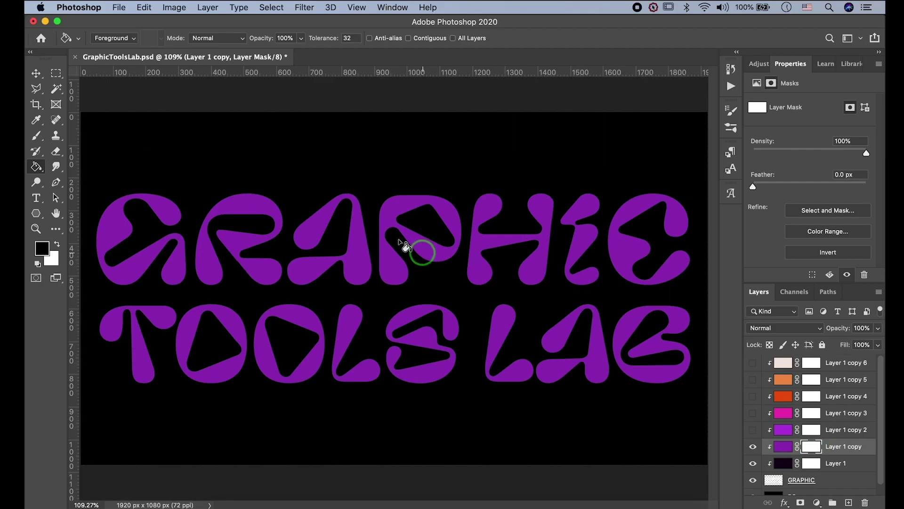
{"action": "key", "text": "b"}
{"action": "left_click", "coordinate": [39, 136]}
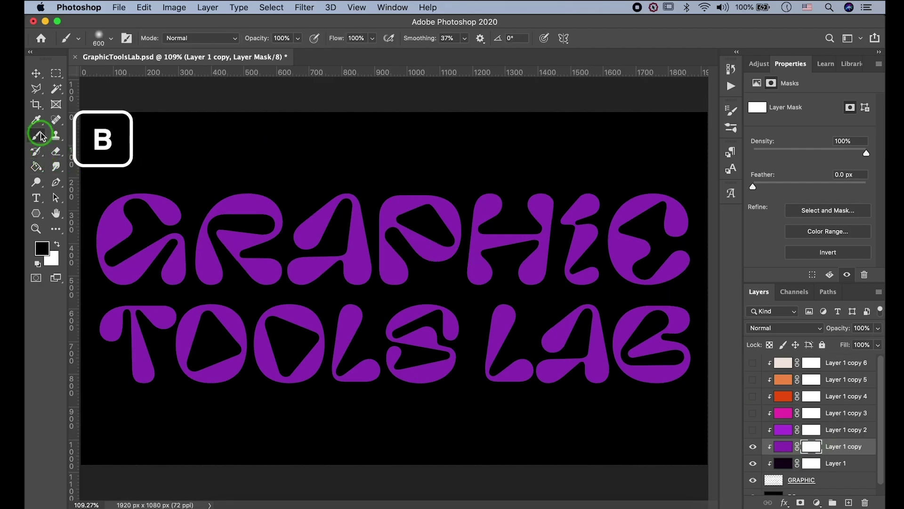
{"action": "left_click", "coordinate": [110, 38]}
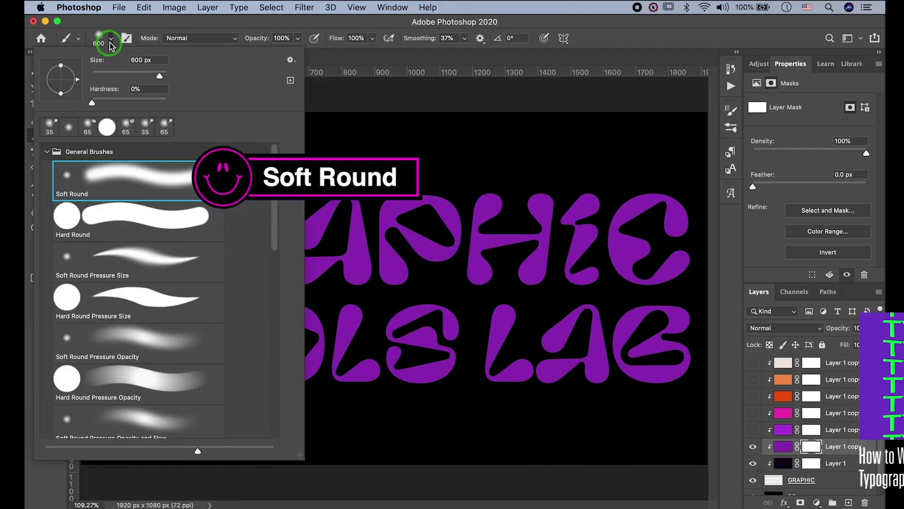
{"action": "left_click", "coordinate": [144, 183]}
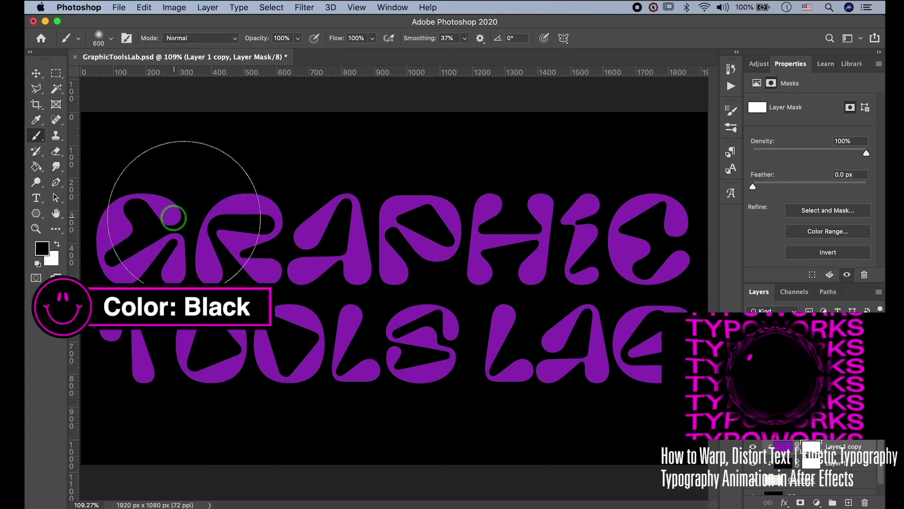
Step: Reduce the brush to 175 px and paint black over parts of every letter on the Layer 1 copy mask, leaving purple edges
{"action": "key", "text": "bracketleft"}
{"action": "key", "text": "bracketleft"}
{"action": "mouse_move", "coordinate": [183, 220]}
{"action": "left_mouse_down"}
{"action": "mouse_move", "coordinate": [162, 215]}
{"action": "mouse_move", "coordinate": [120, 226]}
{"action": "mouse_move", "coordinate": [126, 263]}
{"action": "mouse_move", "coordinate": [156, 246]}
{"action": "mouse_move", "coordinate": [179, 269]}
{"action": "mouse_move", "coordinate": [177, 240]}
{"action": "mouse_move", "coordinate": [119, 350]}
{"action": "mouse_move", "coordinate": [221, 359]}
{"action": "mouse_move", "coordinate": [234, 229]}
{"action": "mouse_move", "coordinate": [338, 272]}
{"action": "mouse_move", "coordinate": [310, 328]}
{"action": "mouse_move", "coordinate": [358, 364]}
{"action": "mouse_move", "coordinate": [442, 332]}
{"action": "mouse_move", "coordinate": [483, 226]}
{"action": "mouse_move", "coordinate": [537, 210]}
{"action": "mouse_move", "coordinate": [586, 326]}
{"action": "mouse_move", "coordinate": [597, 222]}
{"action": "mouse_move", "coordinate": [664, 311]}
{"action": "left_mouse_up"}
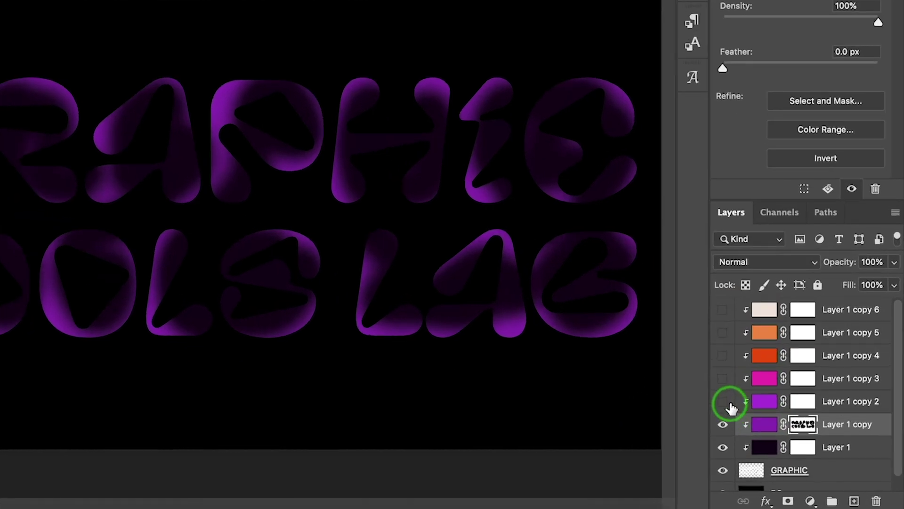
Step: Show Layer 1 copy 2 and paint black across the letters on its mask with the brush enlarged to 200 px
{"action": "left_click", "coordinate": [753, 429]}
{"action": "left_click", "coordinate": [809, 404]}
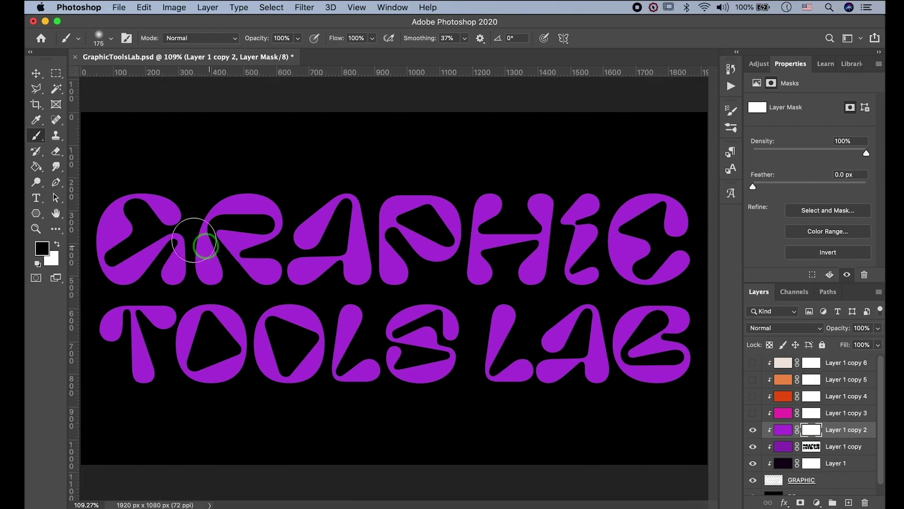
{"action": "key", "text": "bracketright"}
{"action": "mouse_move", "coordinate": [170, 216]}
{"action": "left_mouse_down"}
{"action": "mouse_move", "coordinate": [123, 251]}
{"action": "mouse_move", "coordinate": [143, 184]}
{"action": "mouse_move", "coordinate": [92, 276]}
{"action": "mouse_move", "coordinate": [139, 364]}
{"action": "mouse_move", "coordinate": [346, 210]}
{"action": "mouse_move", "coordinate": [498, 267]}
{"action": "mouse_move", "coordinate": [662, 231]}
{"action": "mouse_move", "coordinate": [628, 334]}
{"action": "mouse_move", "coordinate": [319, 355]}
{"action": "mouse_move", "coordinate": [491, 190]}
{"action": "mouse_move", "coordinate": [652, 421]}
{"action": "left_mouse_up"}
Step: Show Layer 1 copy 3 and paint black inside the letters on its mask with the brush reduced to 90 px
{"action": "left_click", "coordinate": [753, 412]}
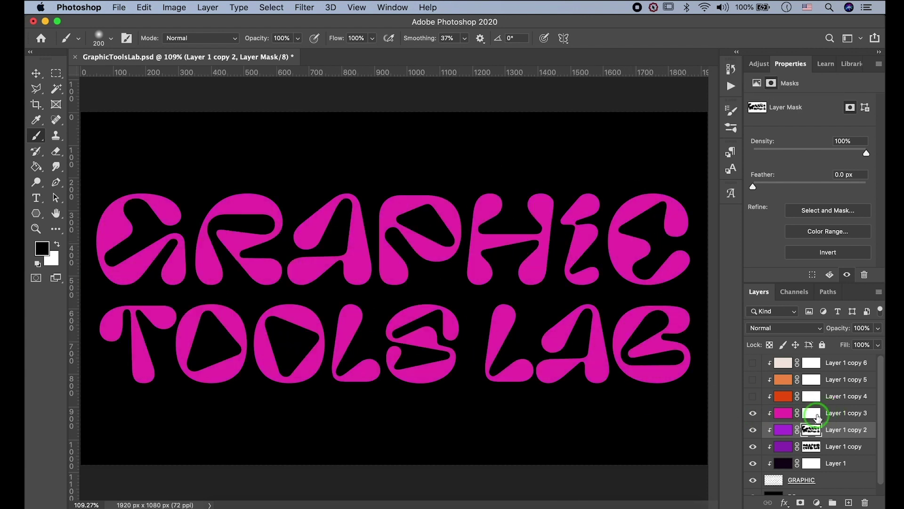
{"action": "left_click", "coordinate": [811, 412]}
{"action": "key", "text": "bracketleft"}
{"action": "key", "text": "bracketleft"}
{"action": "key", "text": "bracketleft"}
{"action": "key", "text": "bracketleft"}
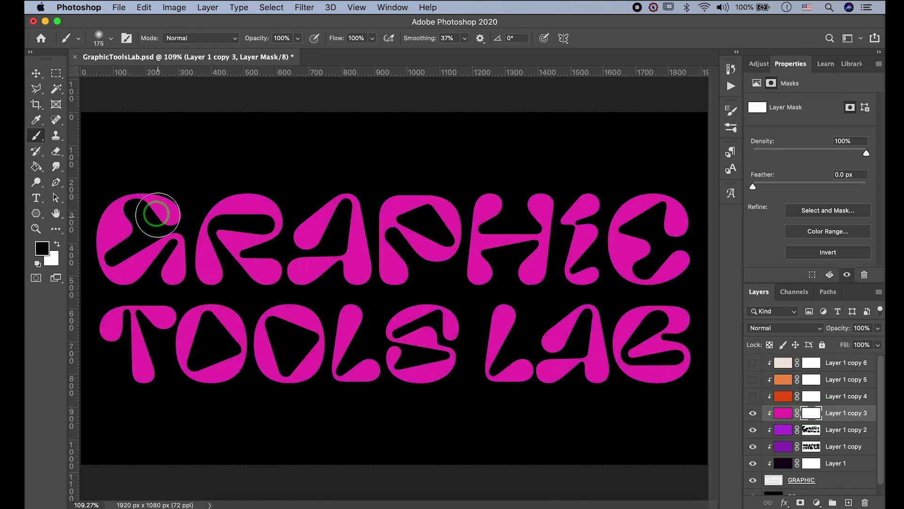
{"action": "mouse_move", "coordinate": [163, 218]}
{"action": "left_mouse_down"}
{"action": "mouse_move", "coordinate": [130, 265]}
{"action": "mouse_move", "coordinate": [112, 330]}
{"action": "mouse_move", "coordinate": [220, 278]}
{"action": "mouse_move", "coordinate": [255, 237]}
{"action": "mouse_move", "coordinate": [219, 317]}
{"action": "mouse_move", "coordinate": [231, 367]}
{"action": "mouse_move", "coordinate": [349, 228]}
{"action": "mouse_move", "coordinate": [366, 262]}
{"action": "left_mouse_up"}
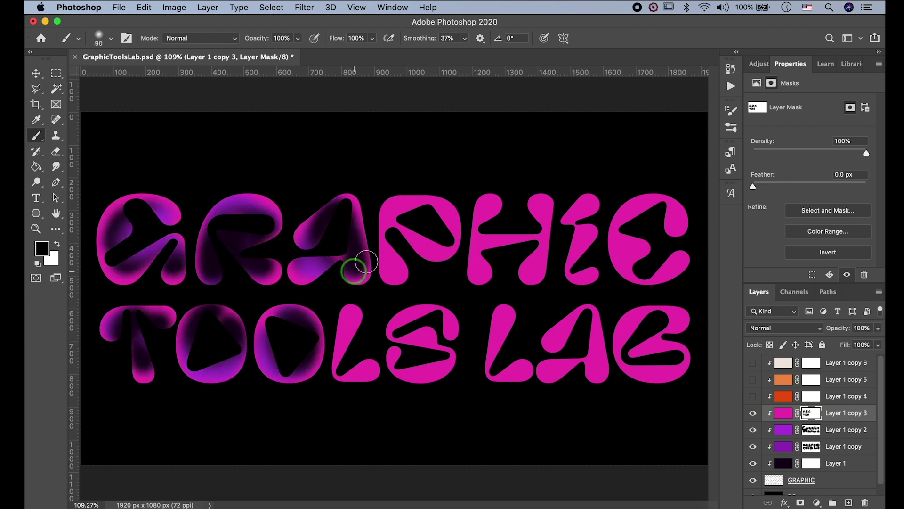
{"action": "mouse_move", "coordinate": [401, 202]}
{"action": "left_mouse_down"}
{"action": "mouse_move", "coordinate": [418, 276]}
{"action": "mouse_move", "coordinate": [421, 253]}
{"action": "left_mouse_up"}
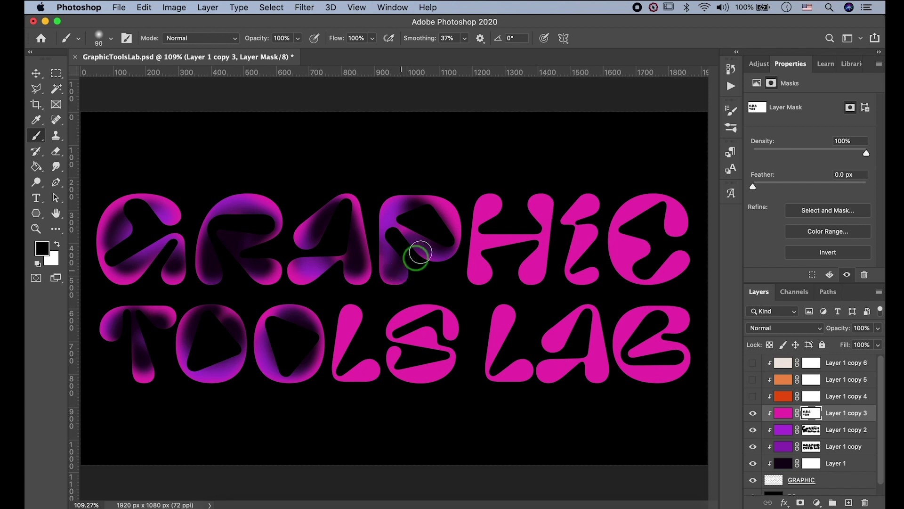
{"action": "mouse_move", "coordinate": [436, 309]}
{"action": "left_mouse_down"}
{"action": "mouse_move", "coordinate": [460, 358]}
{"action": "mouse_move", "coordinate": [361, 369]}
{"action": "mouse_move", "coordinate": [354, 315]}
{"action": "mouse_move", "coordinate": [359, 374]}
{"action": "mouse_move", "coordinate": [517, 306]}
{"action": "mouse_move", "coordinate": [668, 272]}
{"action": "mouse_move", "coordinate": [652, 358]}
{"action": "left_mouse_up"}
Step: Show Layer 1 copy 4 and paint black across parts of the letters on its mask with a slightly larger brush
{"action": "left_click", "coordinate": [753, 396]}
{"action": "left_click", "coordinate": [811, 396]}
{"action": "key", "text": "]"}
{"action": "mouse_move", "coordinate": [115, 222]}
{"action": "left_mouse_down"}
{"action": "mouse_move", "coordinate": [182, 266]}
{"action": "mouse_move", "coordinate": [242, 234]}
{"action": "mouse_move", "coordinate": [307, 360]}
{"action": "mouse_move", "coordinate": [426, 330]}
{"action": "mouse_move", "coordinate": [581, 254]}
{"action": "mouse_move", "coordinate": [577, 325]}
{"action": "mouse_move", "coordinate": [660, 372]}
{"action": "mouse_move", "coordinate": [180, 279]}
{"action": "mouse_move", "coordinate": [151, 363]}
{"action": "mouse_move", "coordinate": [202, 242]}
{"action": "mouse_move", "coordinate": [303, 323]}
{"action": "mouse_move", "coordinate": [453, 202]}
{"action": "mouse_move", "coordinate": [605, 323]}
{"action": "mouse_move", "coordinate": [676, 236]}
{"action": "mouse_move", "coordinate": [674, 349]}
{"action": "mouse_move", "coordinate": [116, 345]}
{"action": "mouse_move", "coordinate": [228, 264]}
{"action": "mouse_move", "coordinate": [530, 261]}
{"action": "left_mouse_up"}
Step: Show Layer 1 copy 5 and paint black over parts of the letters on its mask
{"action": "left_click", "coordinate": [752, 379]}
{"action": "left_click", "coordinate": [811, 380]}
{"action": "key", "text": "alt+["}
{"action": "key", "text": "x"}
Step: Show Layer 1 copy 6 and paint black over the lettering on its mask with an enlarged soft brush
{"action": "left_click", "coordinate": [753, 363]}
{"action": "left_click", "coordinate": [811, 363]}
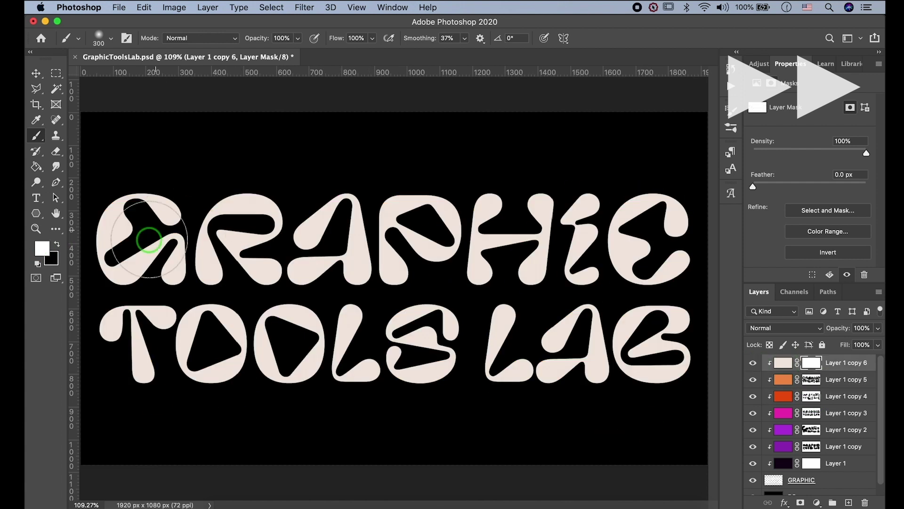
{"action": "key", "text": "x"}
{"action": "key", "text": "bracketright"}
{"action": "key", "text": "bracketright"}
{"action": "key", "text": "bracketright"}
{"action": "key", "text": "bracketright"}
{"action": "key", "text": "bracketright"}
{"action": "key", "text": "bracketright"}
{"action": "mouse_move", "coordinate": [147, 238]}
{"action": "left_mouse_down"}
{"action": "mouse_move", "coordinate": [118, 337]}
{"action": "mouse_move", "coordinate": [374, 283]}
{"action": "mouse_move", "coordinate": [642, 347]}
{"action": "mouse_move", "coordinate": [228, 404]}
{"action": "left_mouse_up"}
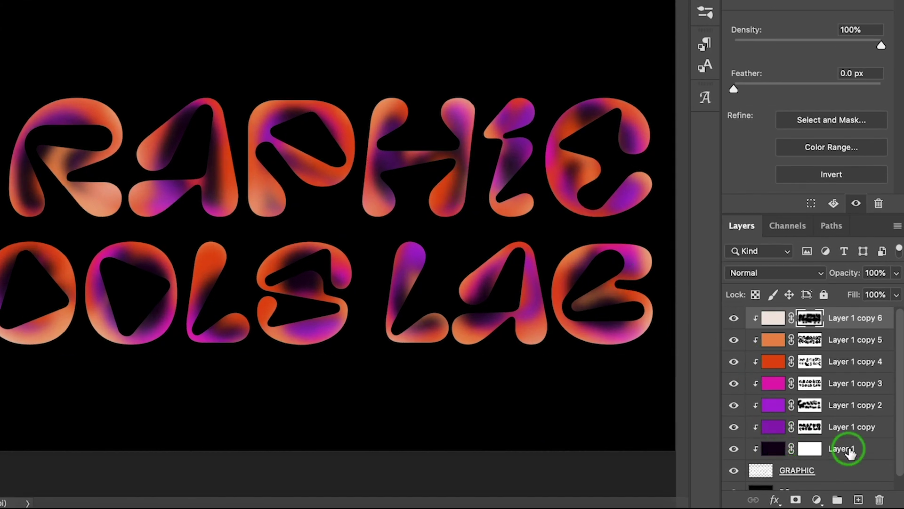
Step: Release all seven color layers from the GRAPHIC clipping mask and merge them into a single layer
{"action": "left_click", "coordinate": [843, 449]}
{"action": "left_click", "coordinate": [853, 328], "text": "shift"}
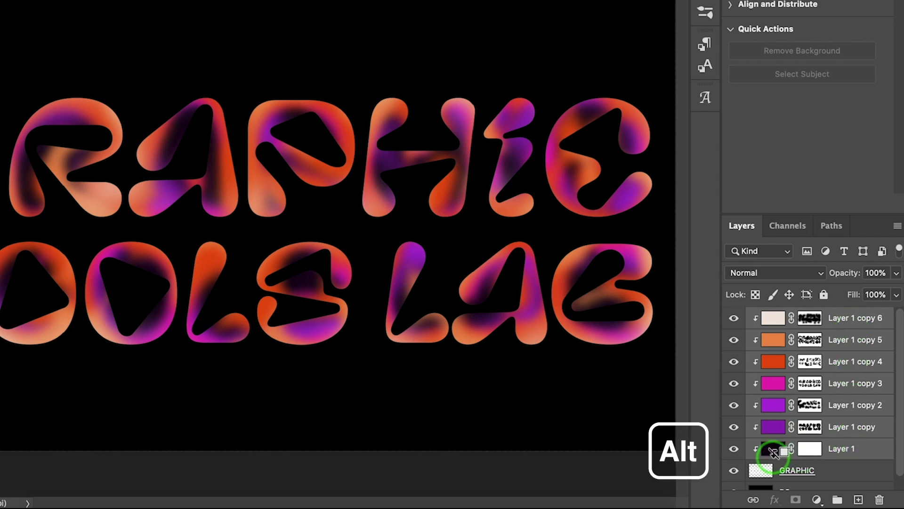
{"action": "left_click", "coordinate": [773, 453], "text": "alt"}
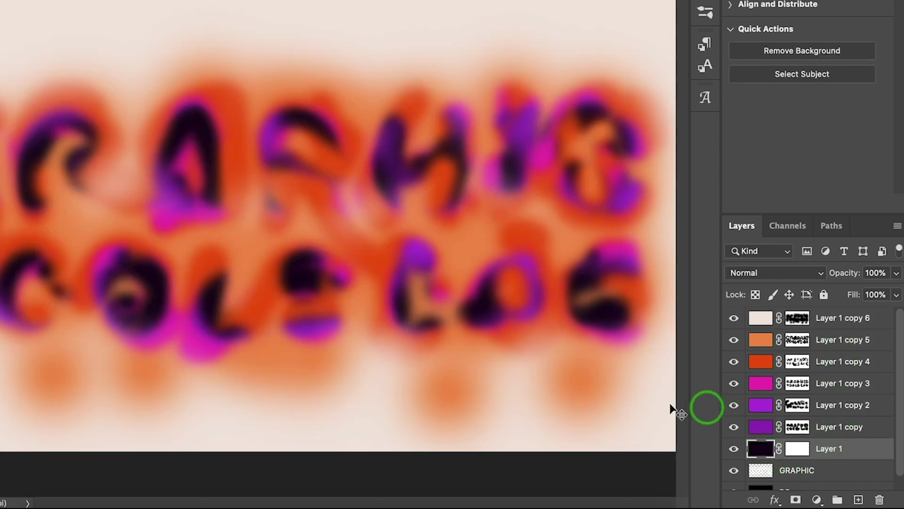
{"action": "left_click", "coordinate": [869, 318], "text": "shift"}
{"action": "key", "text": "ctrl+e"}
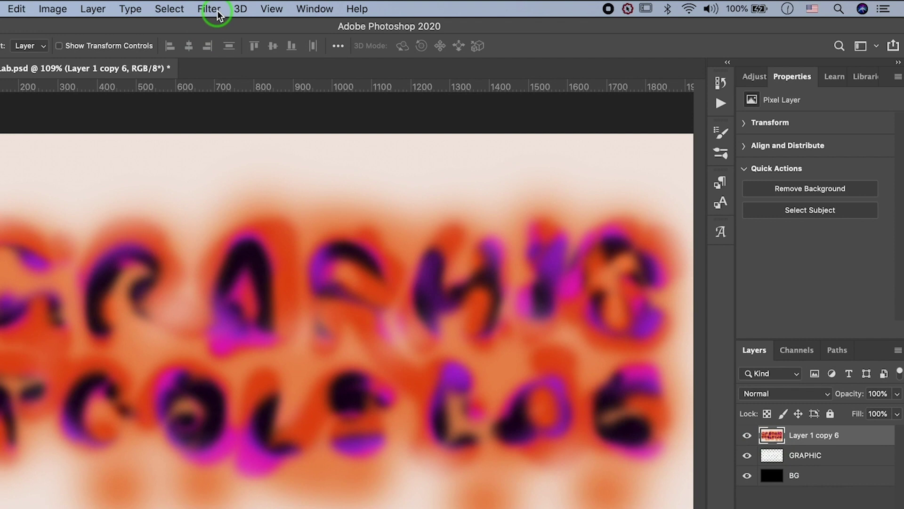
Step: Apply Liquify to the merged color layer, swirling the colors all over the canvas with a forward warp brush of size 175
{"action": "left_click", "coordinate": [211, 9]}
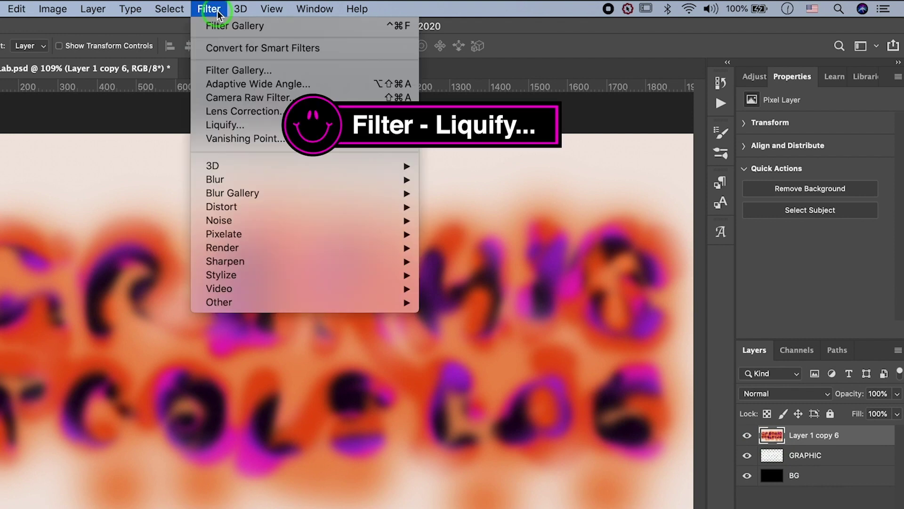
{"action": "left_click", "coordinate": [231, 125]}
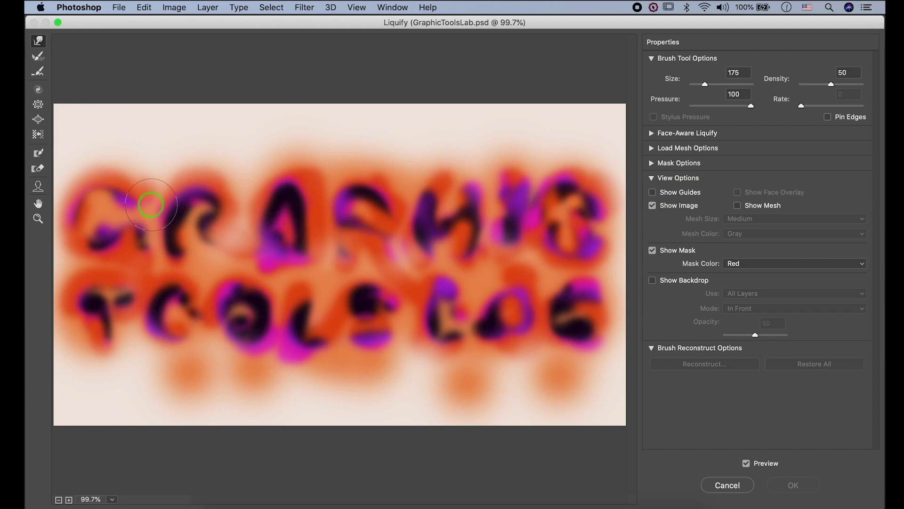
{"action": "mouse_move", "coordinate": [151, 204]}
{"action": "left_mouse_down"}
{"action": "mouse_move", "coordinate": [101, 249]}
{"action": "mouse_move", "coordinate": [145, 305]}
{"action": "mouse_move", "coordinate": [212, 303]}
{"action": "mouse_move", "coordinate": [218, 262]}
{"action": "mouse_move", "coordinate": [253, 225]}
{"action": "mouse_move", "coordinate": [280, 242]}
{"action": "mouse_move", "coordinate": [271, 266]}
{"action": "mouse_move", "coordinate": [344, 328]}
{"action": "mouse_move", "coordinate": [428, 296]}
{"action": "mouse_move", "coordinate": [347, 177]}
{"action": "mouse_move", "coordinate": [557, 200]}
{"action": "mouse_move", "coordinate": [578, 262]}
{"action": "mouse_move", "coordinate": [526, 361]}
{"action": "mouse_move", "coordinate": [373, 338]}
{"action": "mouse_move", "coordinate": [535, 346]}
{"action": "mouse_move", "coordinate": [385, 391]}
{"action": "mouse_move", "coordinate": [418, 274]}
{"action": "mouse_move", "coordinate": [394, 280]}
{"action": "left_mouse_up"}
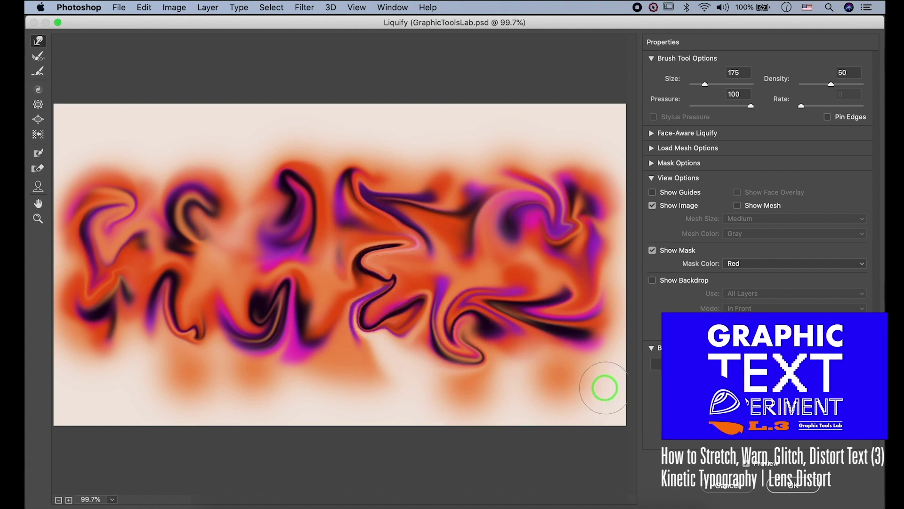
{"action": "left_click", "coordinate": [758, 465]}
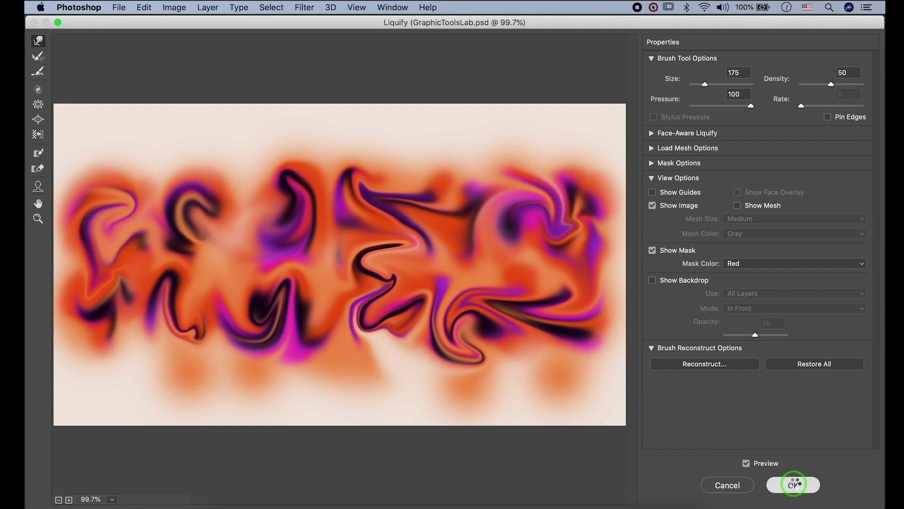
{"action": "left_click", "coordinate": [795, 483]}
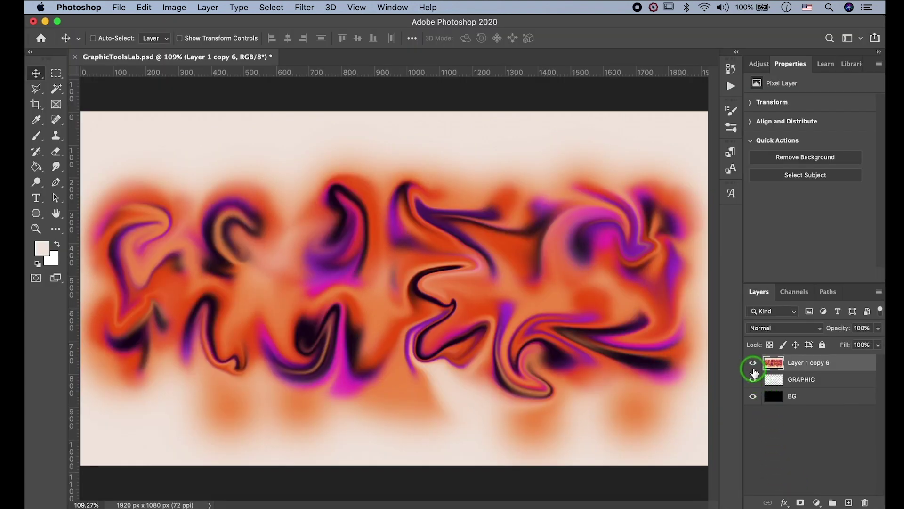
Step: Duplicate the liquified layer and apply Plastic Wrap to the copy with Highlight Strength 18, Detail 7 and Smoothness 9
{"action": "key", "text": "super+j"}
{"action": "key", "text": "j"}
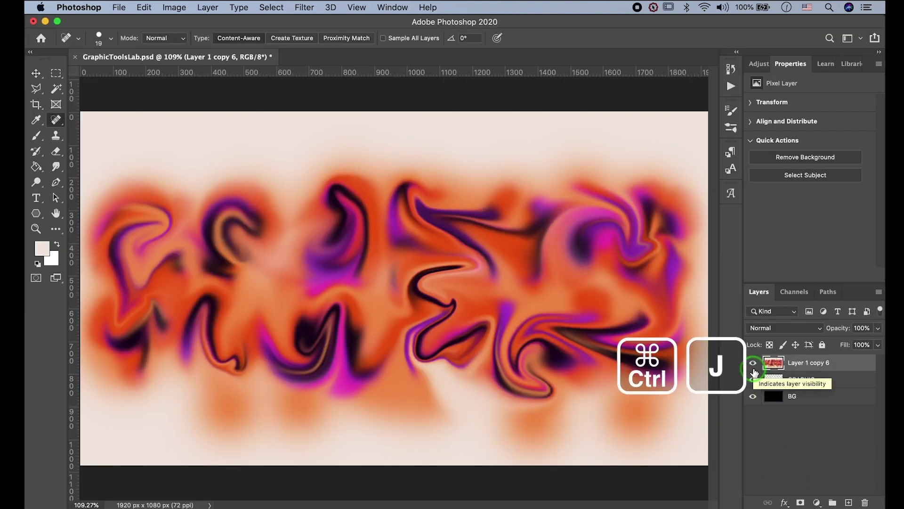
{"action": "key", "text": "super+j"}
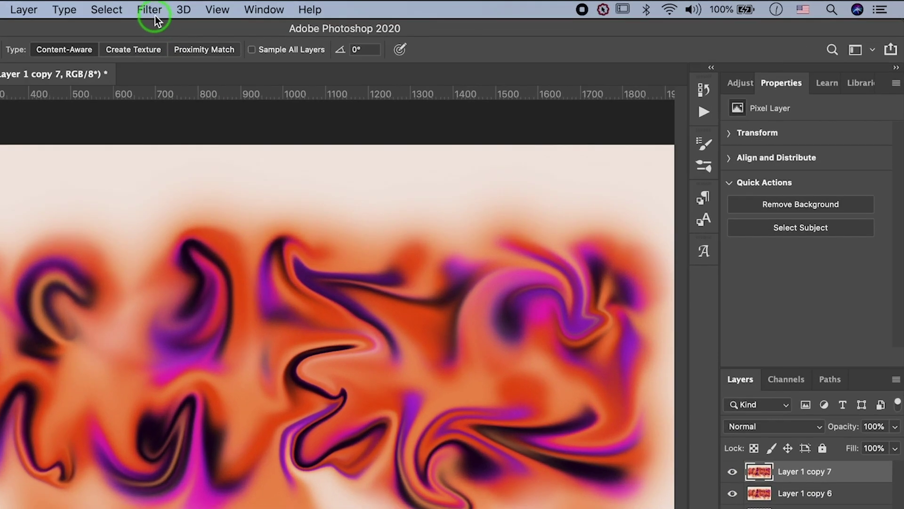
{"action": "left_click", "coordinate": [306, 8]}
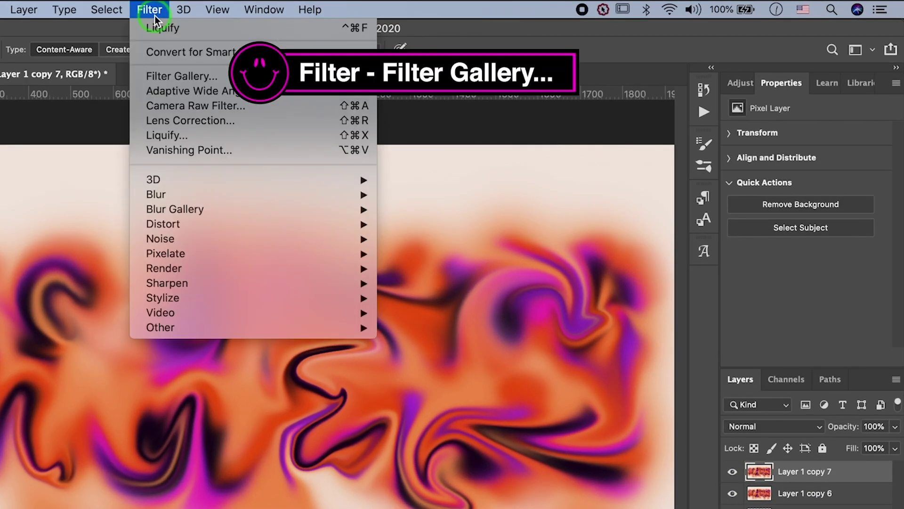
{"action": "left_click", "coordinate": [168, 76]}
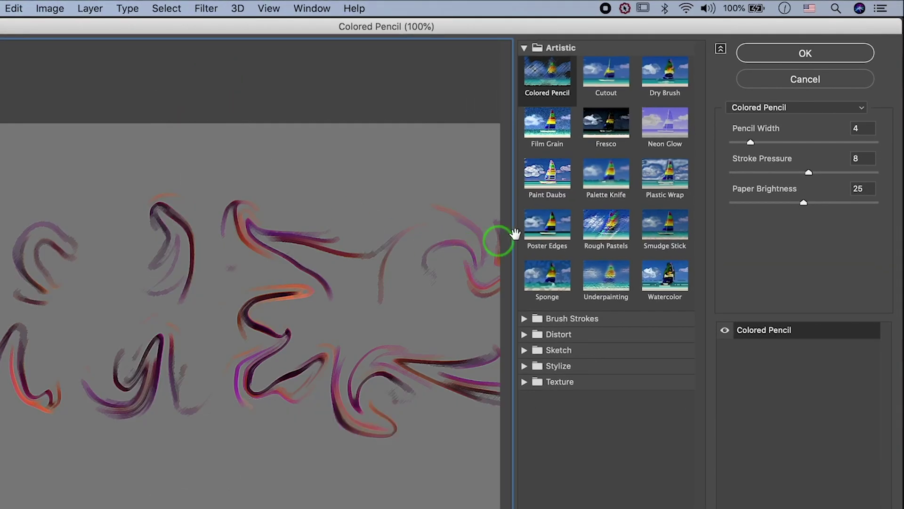
{"action": "left_click", "coordinate": [668, 190]}
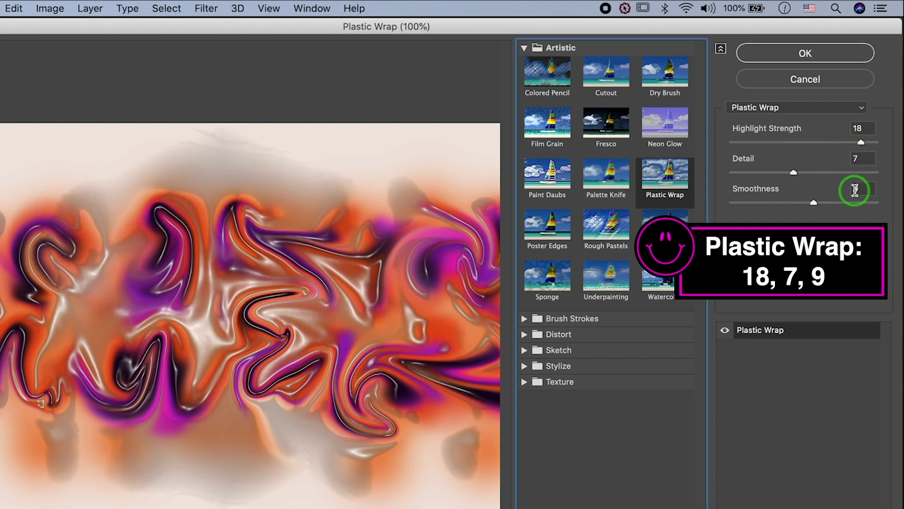
{"action": "left_click", "coordinate": [825, 55]}
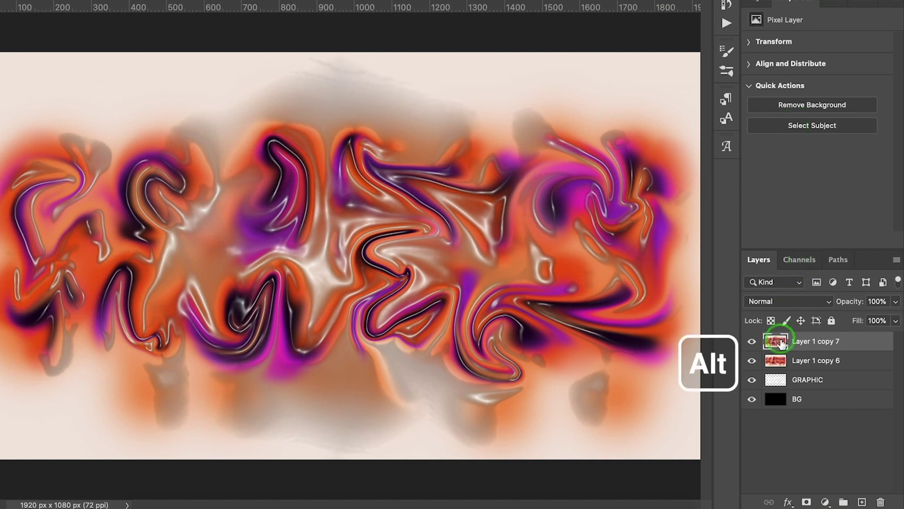
Step: Clip Layer 1 copy 6 and Layer 1 copy 7 to the GRAPHIC layer, with Layer 1 copy 7 blended as Color Dodge
{"action": "left_click", "coordinate": [776, 366], "text": "alt"}
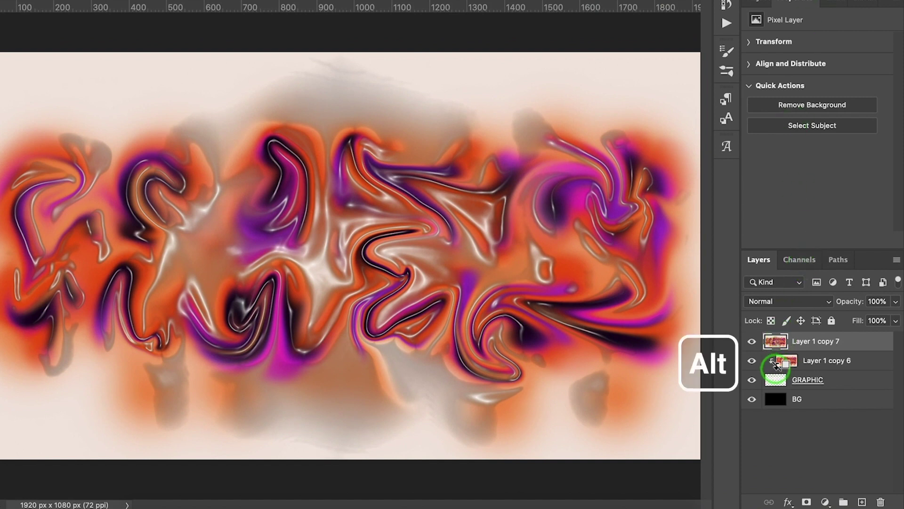
{"action": "left_click", "coordinate": [817, 308]}
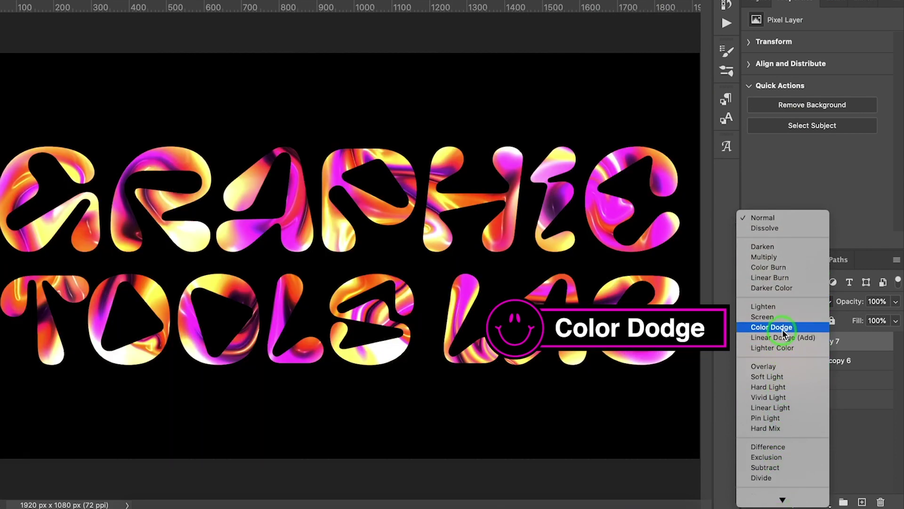
{"action": "left_click", "coordinate": [784, 332]}
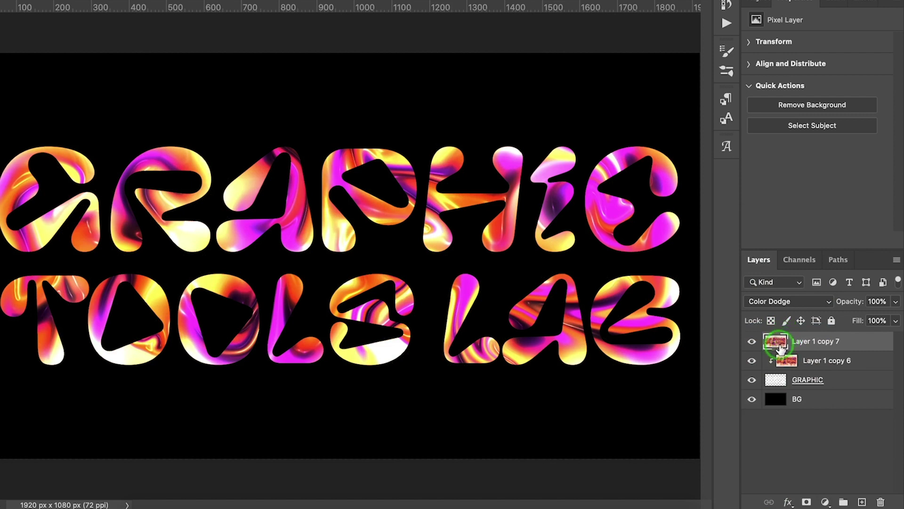
{"action": "left_click", "coordinate": [779, 349], "text": "alt"}
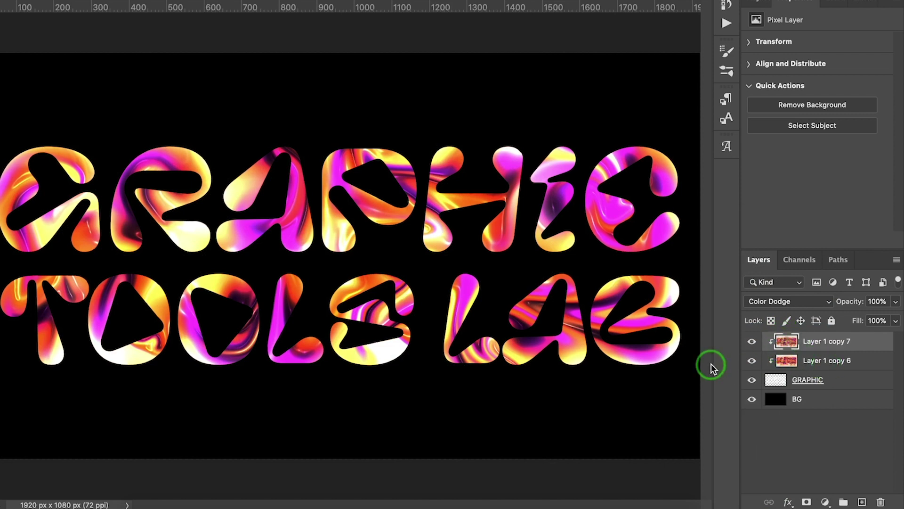
Step: Add a Bevel & Emboss effect to the GRAPHIC layer with style Inner Bevel and technique Chisel Hard
{"action": "left_click", "coordinate": [835, 377]}
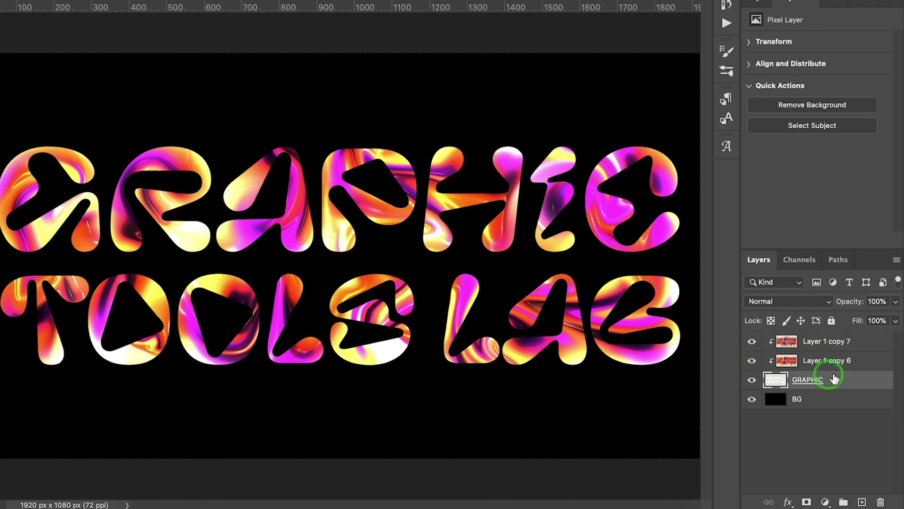
{"action": "right_click", "coordinate": [838, 380]}
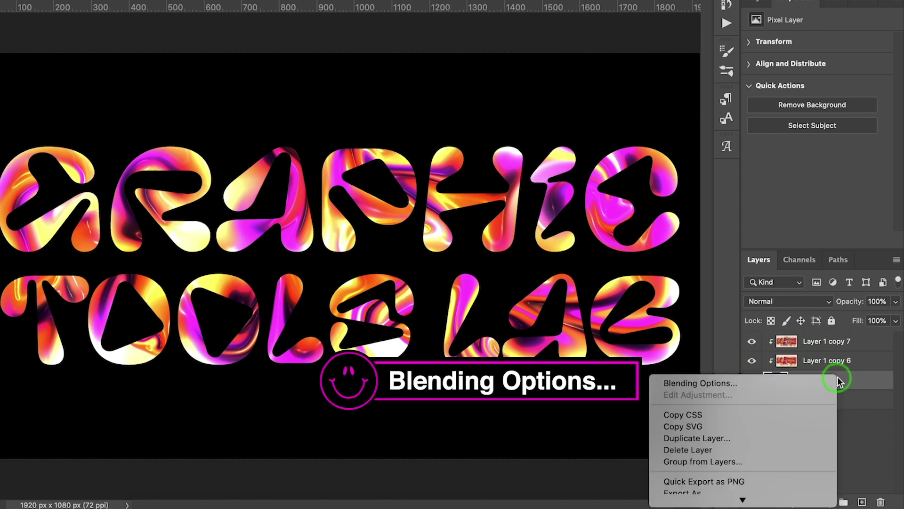
{"action": "left_click", "coordinate": [823, 380]}
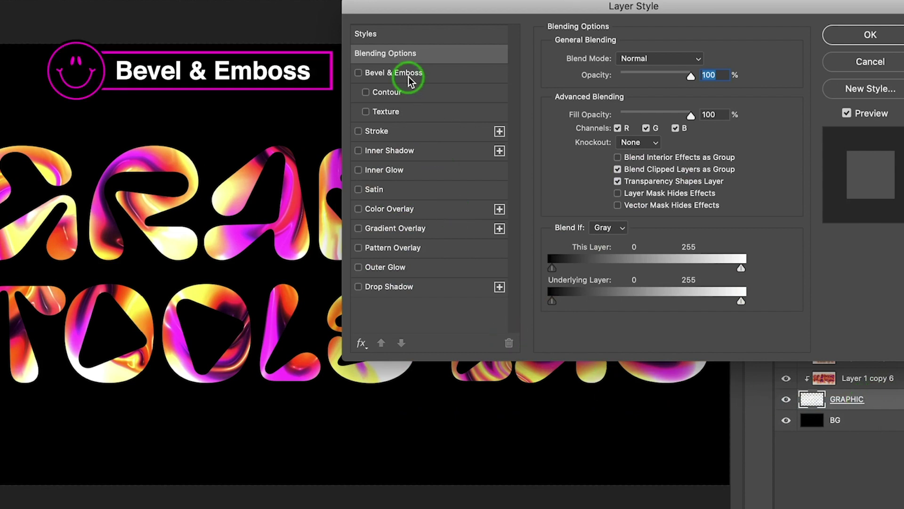
{"action": "left_click", "coordinate": [409, 78]}
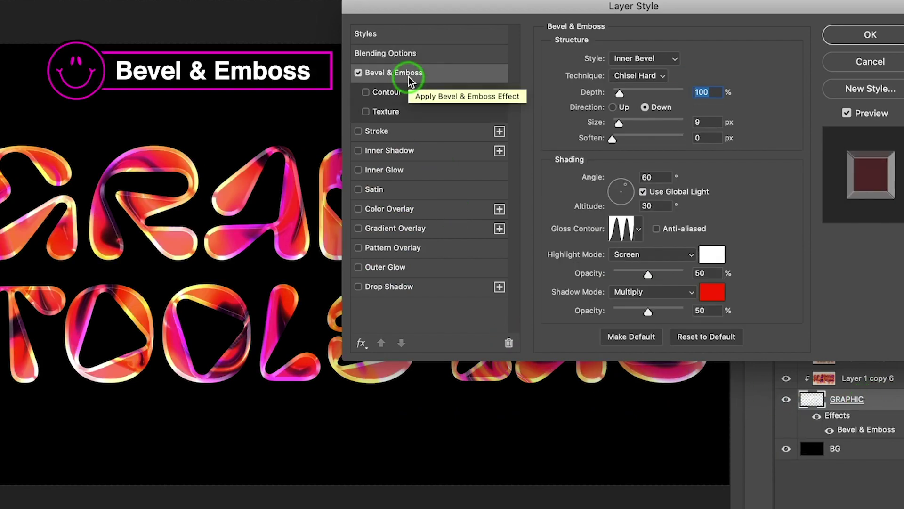
{"action": "left_click", "coordinate": [657, 58]}
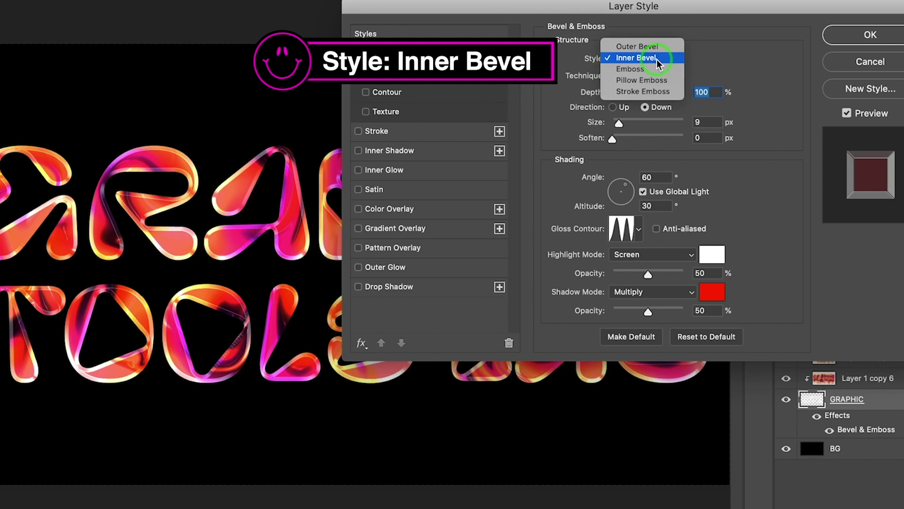
{"action": "left_click", "coordinate": [657, 58]}
{"action": "left_click", "coordinate": [654, 74]}
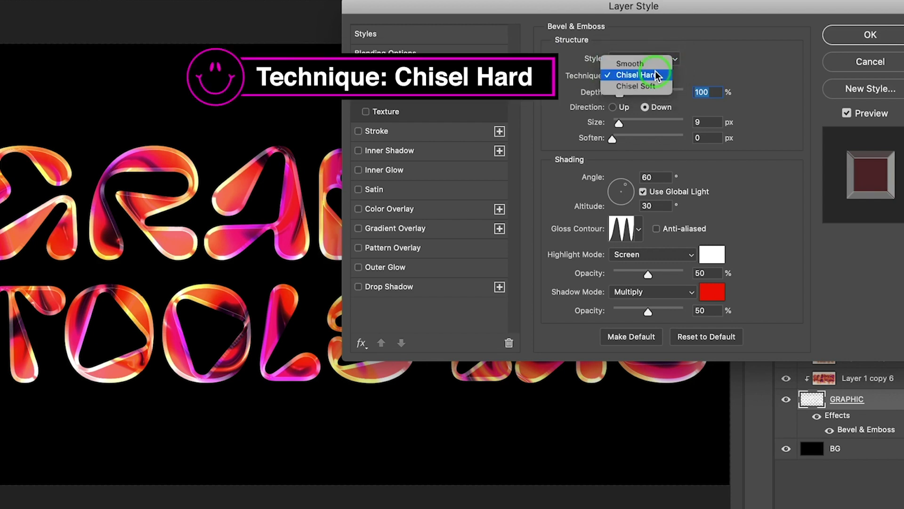
{"action": "left_click", "coordinate": [655, 75]}
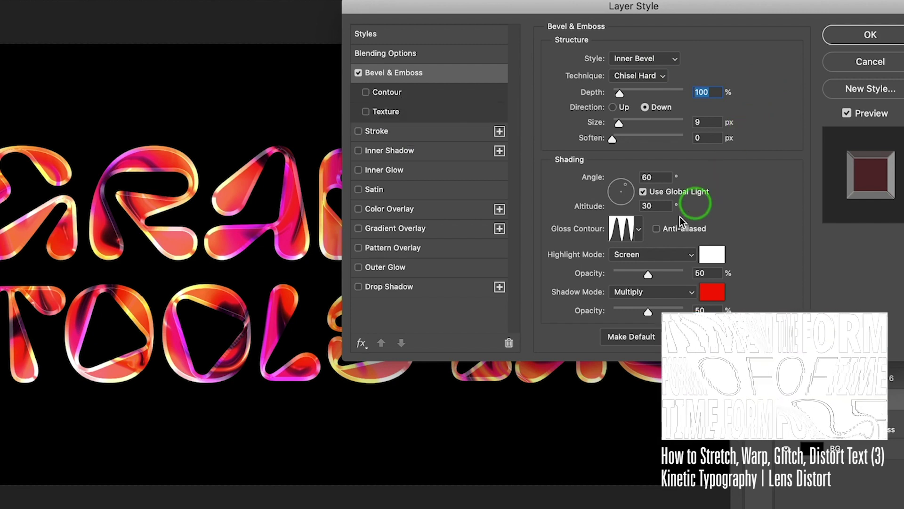
Step: Choose the multi-peaked preset, third in the second row, as the bevel's gloss contour
{"action": "left_click", "coordinate": [640, 228]}
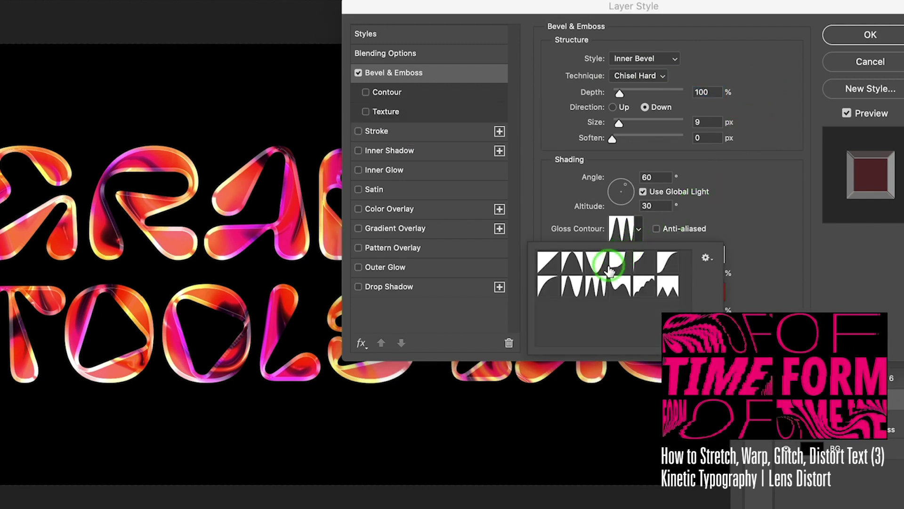
{"action": "left_click", "coordinate": [597, 284]}
{"action": "left_click", "coordinate": [755, 216]}
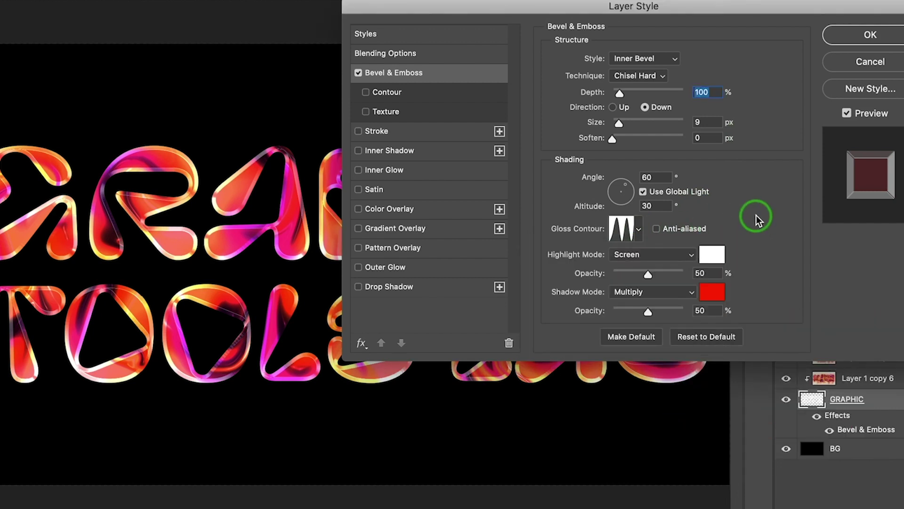
Step: Enable the bevel's Contour on the GRAPHIC layer with the S-shaped preset at the end of the first row, and apply the layer style
{"action": "left_click", "coordinate": [366, 92]}
{"action": "left_click", "coordinate": [408, 93]}
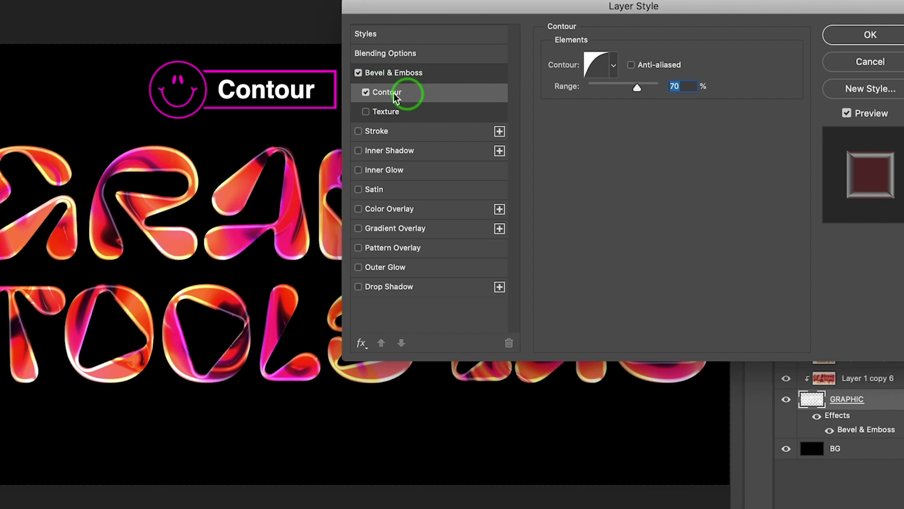
{"action": "left_click", "coordinate": [367, 92]}
{"action": "left_click", "coordinate": [366, 92]}
{"action": "left_click", "coordinate": [614, 65]}
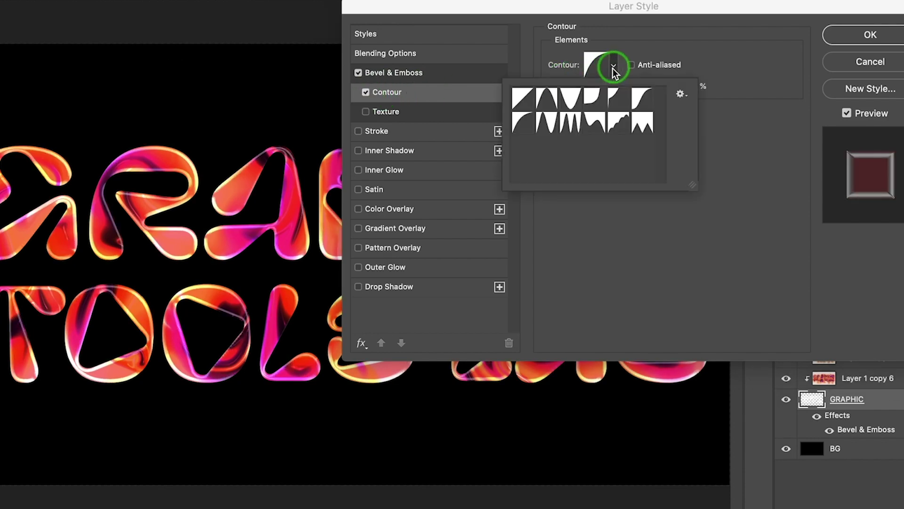
{"action": "left_click", "coordinate": [640, 111]}
{"action": "left_click", "coordinate": [522, 121]}
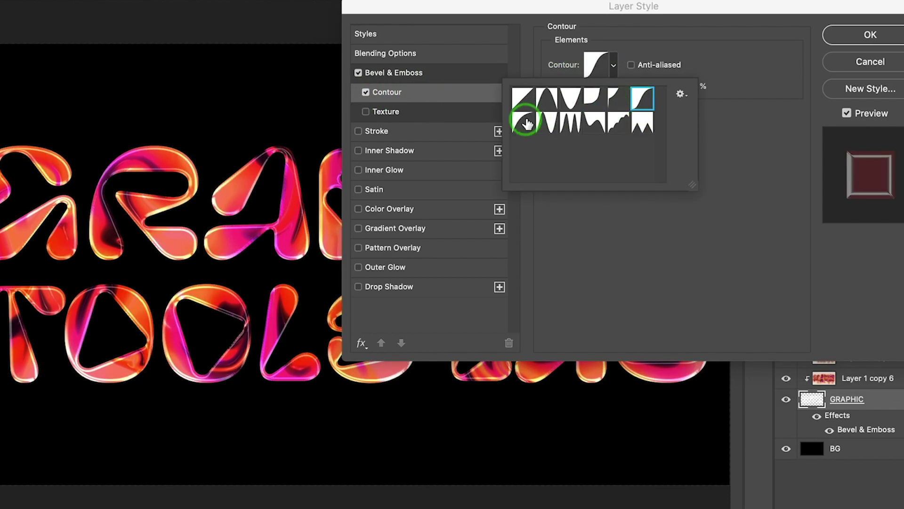
{"action": "left_click", "coordinate": [643, 100]}
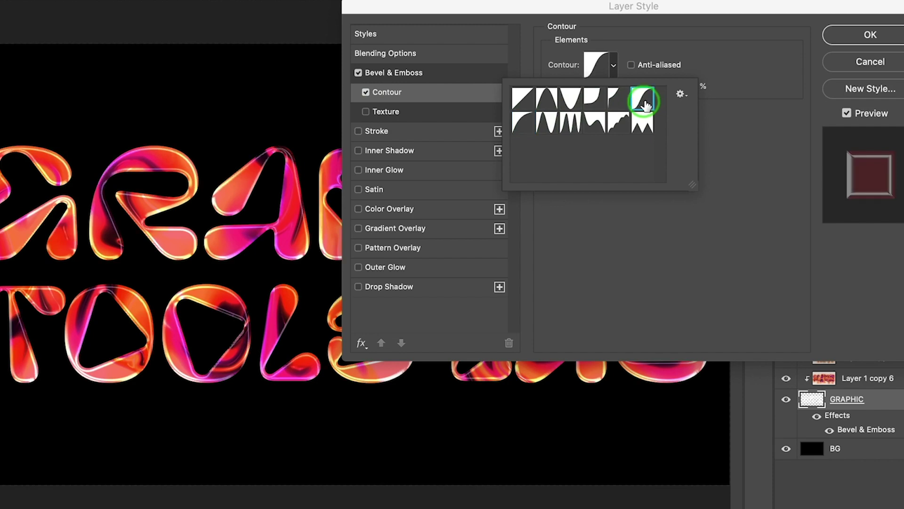
{"action": "left_click", "coordinate": [792, 68]}
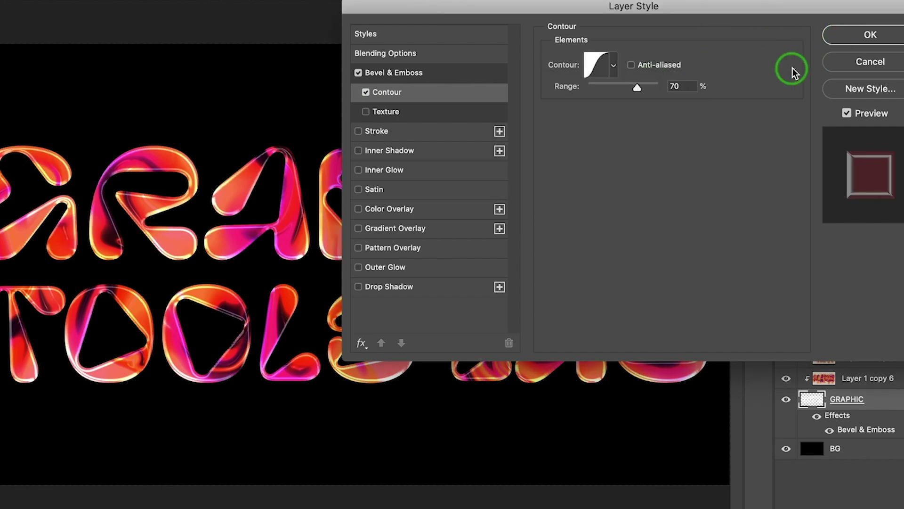
{"action": "left_click", "coordinate": [850, 40]}
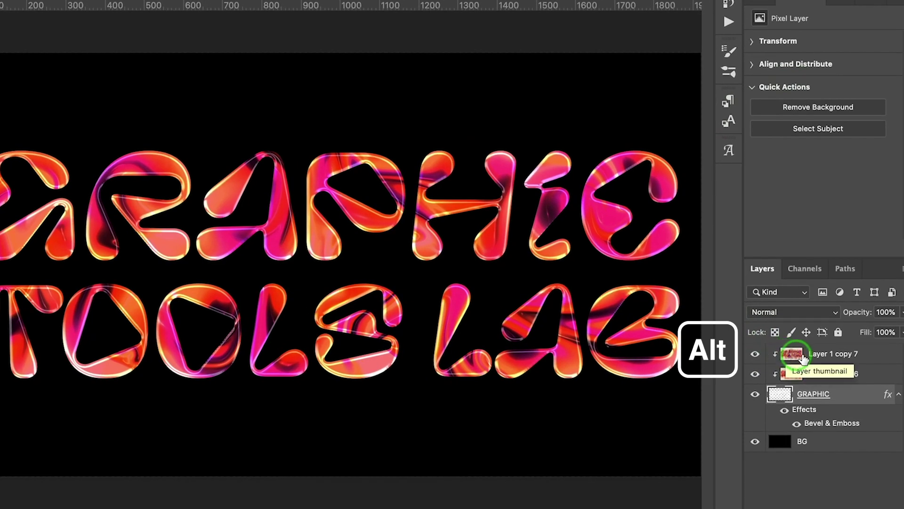
Step: Release Layer 1 copy 7 from its clipping mask and replace it with a new layer containing only its GRAPHIC lettering area
{"action": "left_click", "coordinate": [787, 357], "text": "alt"}
{"action": "left_click", "coordinate": [778, 356], "text": "alt"}
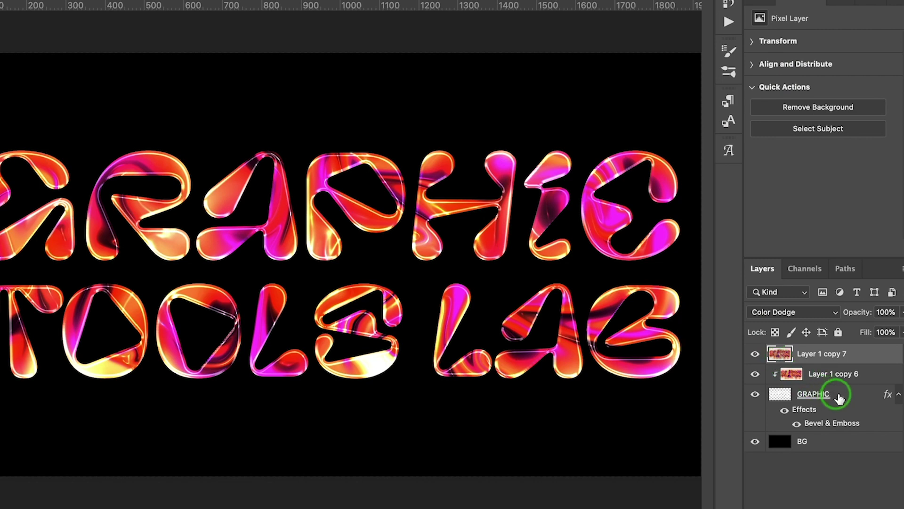
{"action": "left_click", "coordinate": [782, 396]}
{"action": "left_click", "coordinate": [783, 398], "text": "ctrl"}
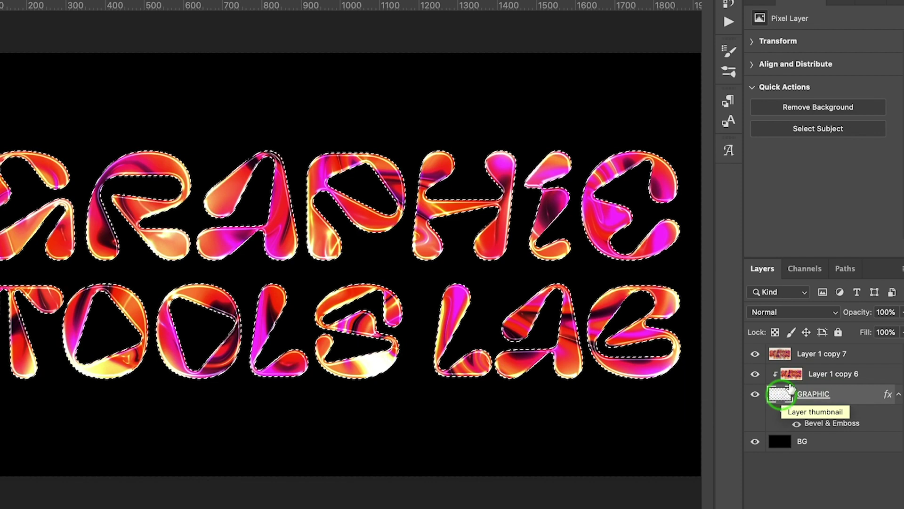
{"action": "left_click", "coordinate": [819, 361]}
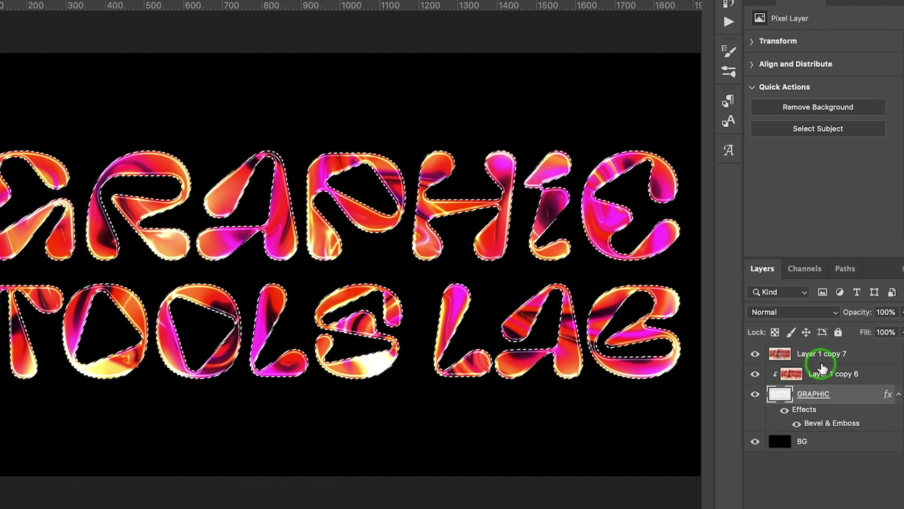
{"action": "key", "text": "ctrl+j"}
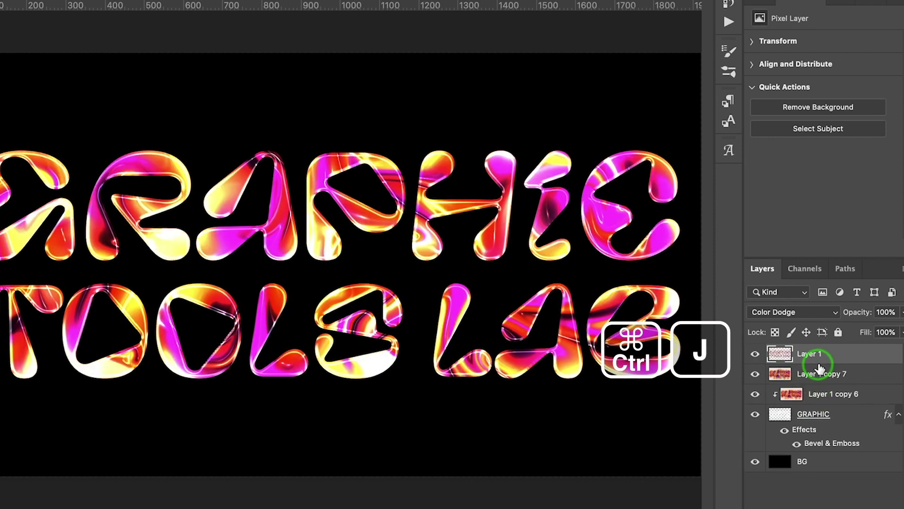
{"action": "left_click", "coordinate": [787, 372]}
{"action": "key", "text": "Delete"}
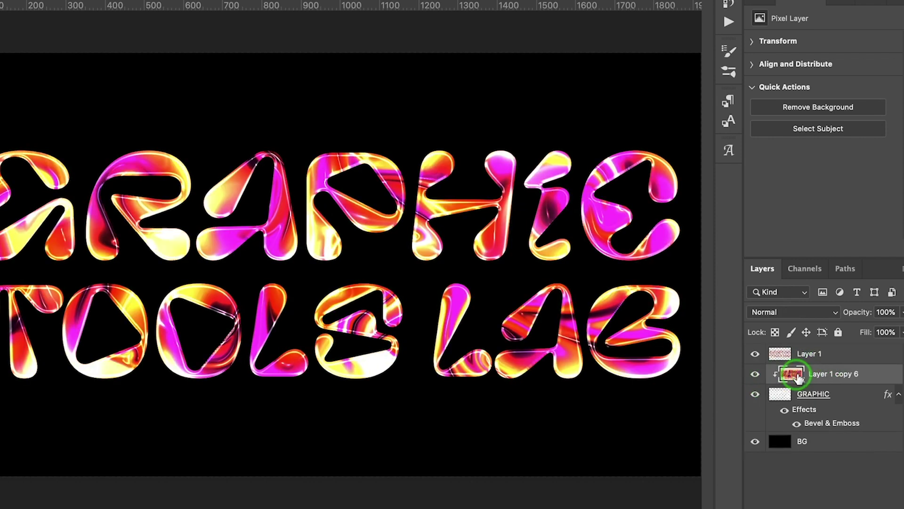
Step: Brighten parts of the lettering on Layer 1 with the Dodge Tool, range Highlights and exposure 30%
{"action": "left_click", "coordinate": [761, 361]}
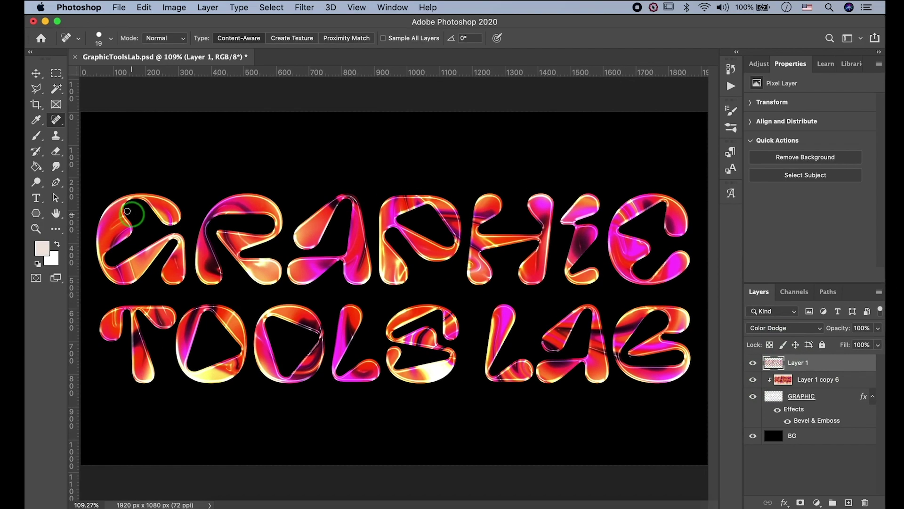
{"action": "left_click", "coordinate": [56, 183]}
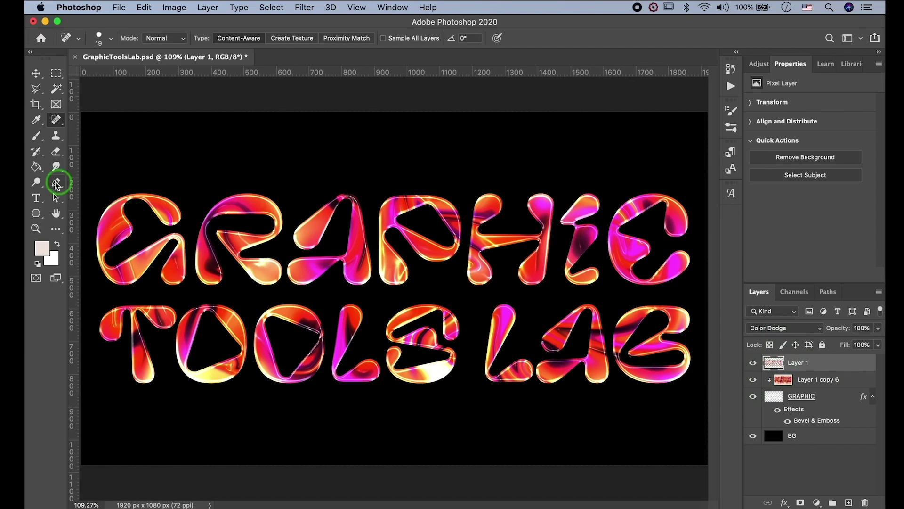
{"action": "left_click", "coordinate": [39, 184]}
{"action": "left_click", "coordinate": [40, 184]}
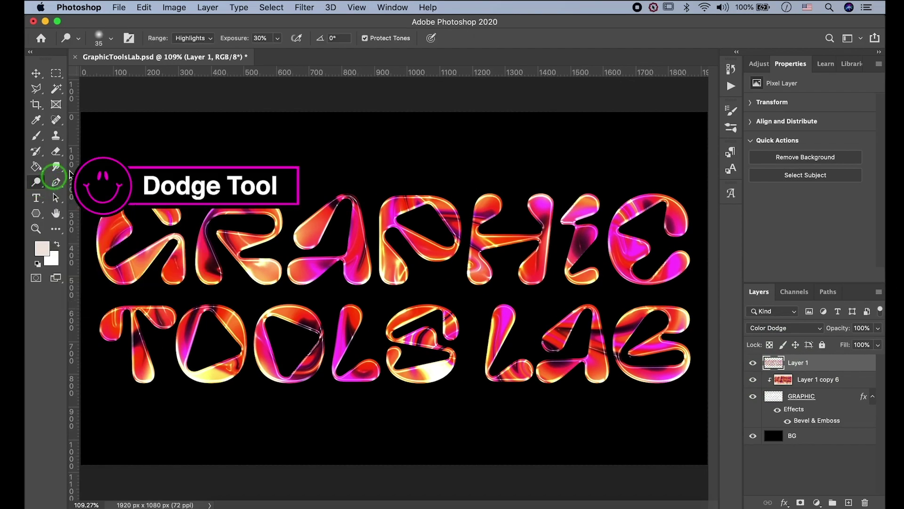
{"action": "scroll", "coordinate": [127, 304], "scroll_direction": "down", "scroll_amount": 2}
{"action": "scroll", "coordinate": [128, 304], "scroll_direction": "up", "scroll_amount": 5}
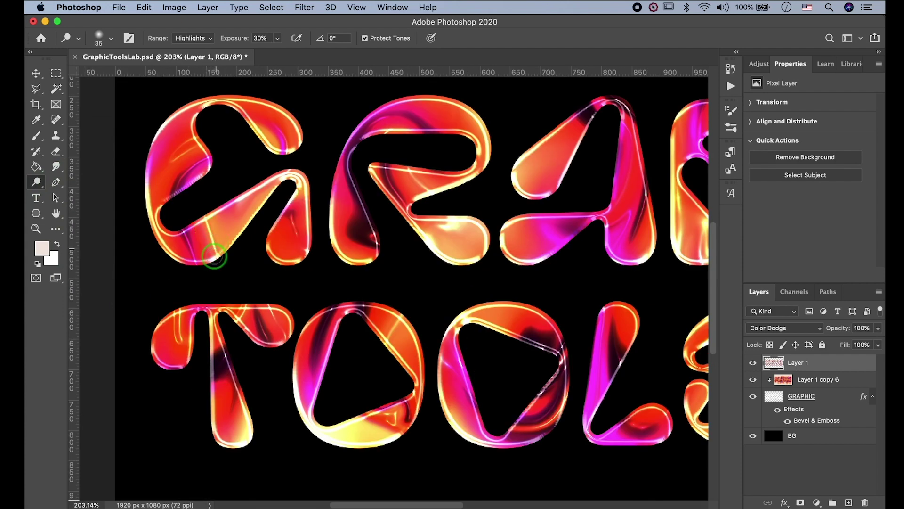
{"action": "left_click_drag", "start_coordinate": [280, 182], "coordinate": [293, 258]}
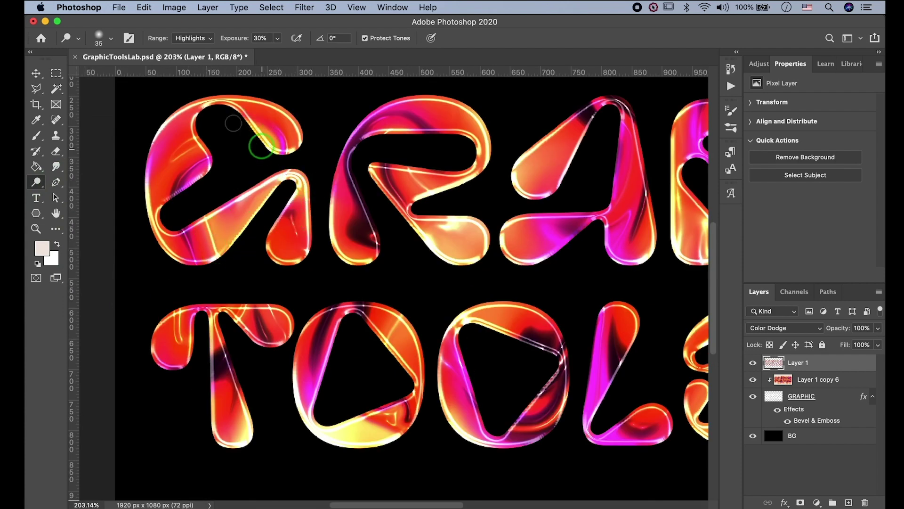
{"action": "mouse_move", "coordinate": [173, 190]}
{"action": "left_mouse_down"}
{"action": "mouse_move", "coordinate": [189, 185]}
{"action": "mouse_move", "coordinate": [107, 223]}
{"action": "left_mouse_up"}
{"action": "left_click_drag", "start_coordinate": [316, 249], "coordinate": [357, 277]}
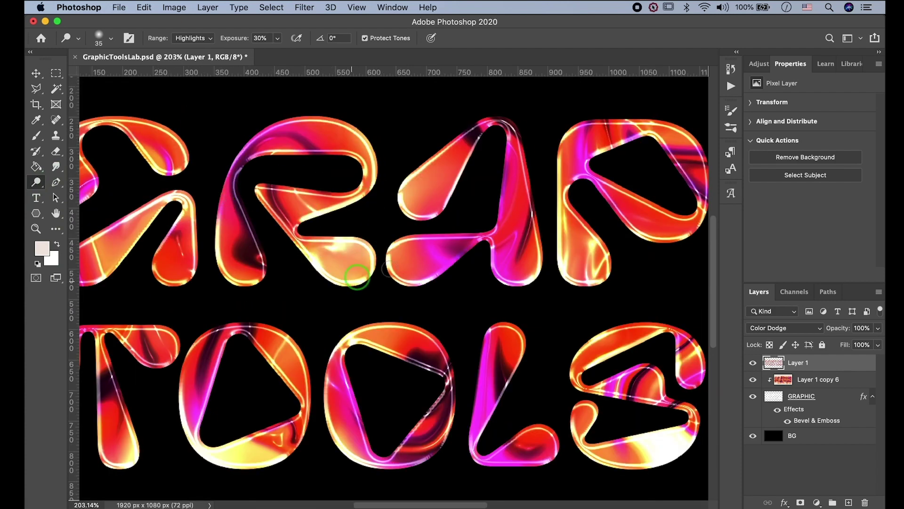
{"action": "left_click_drag", "start_coordinate": [631, 249], "coordinate": [349, 257]}
{"action": "key", "text": "super+minus"}
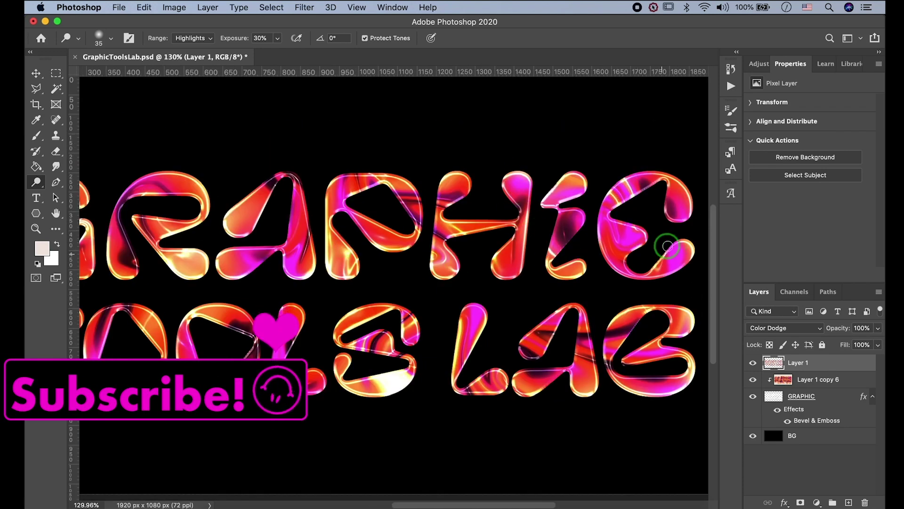
{"action": "scroll", "coordinate": [478, 372], "scroll_direction": "left", "scroll_amount": 5}
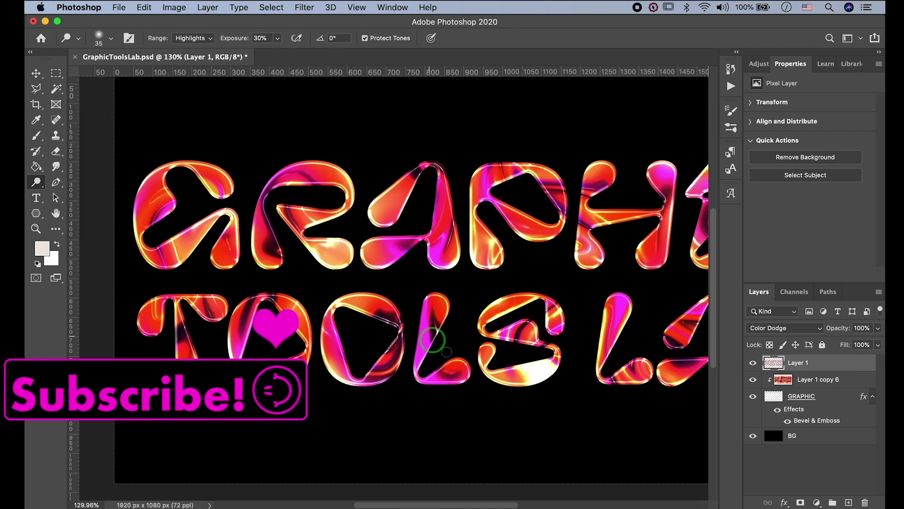
{"action": "scroll", "coordinate": [333, 342], "scroll_direction": "down", "scroll_amount": 3}
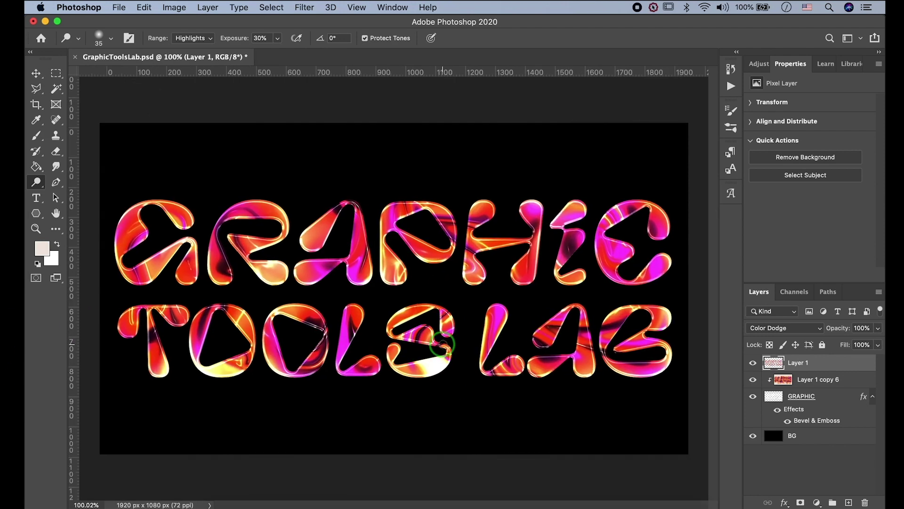
{"action": "scroll", "coordinate": [443, 344], "scroll_direction": "up", "scroll_amount": 1}
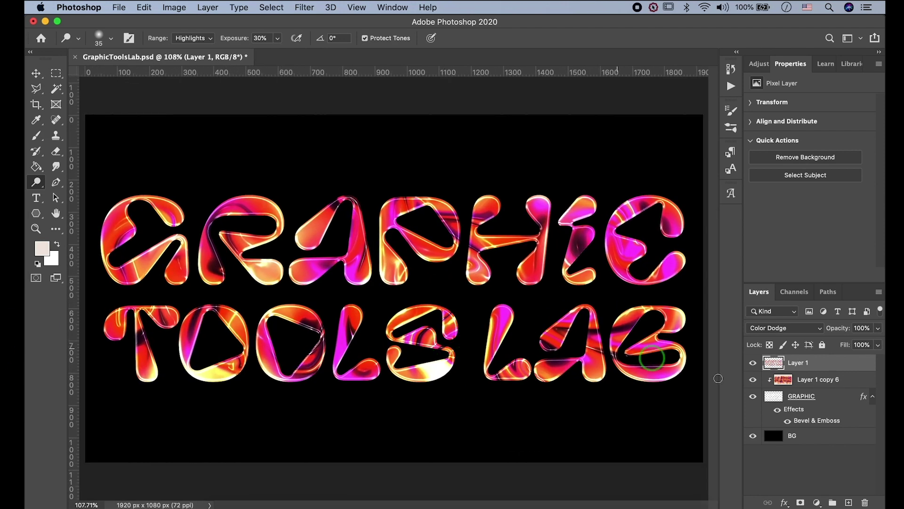
Step: Add an Outer Glow effect to the GRAPHIC layer with its opacity at 30%
{"action": "left_click", "coordinate": [822, 403]}
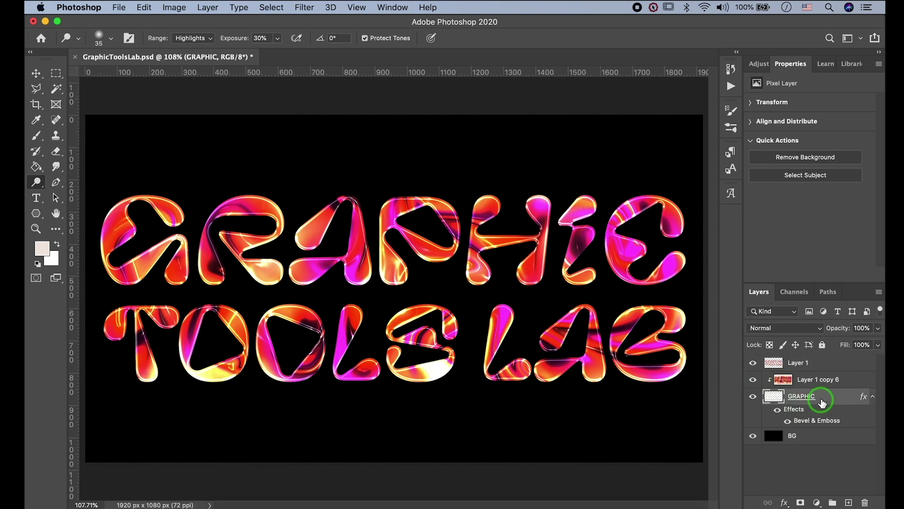
{"action": "double_click", "coordinate": [821, 420]}
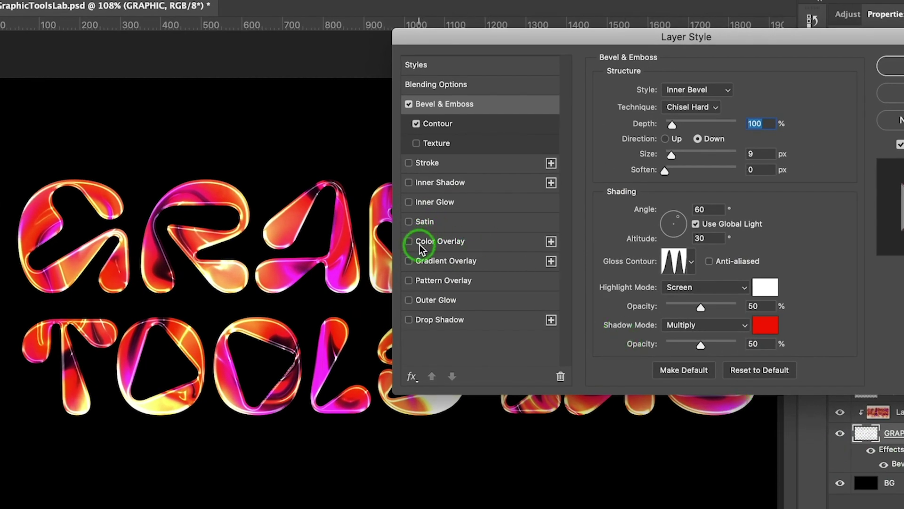
{"action": "left_click", "coordinate": [427, 300]}
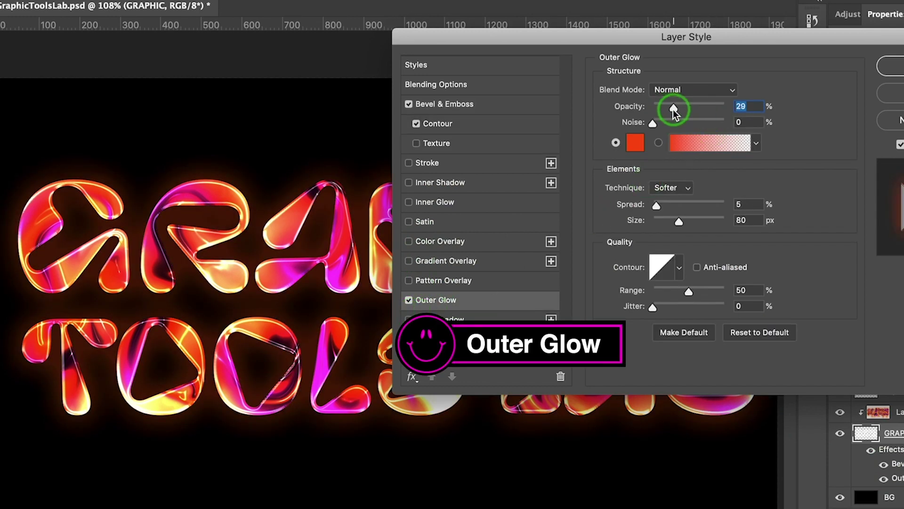
{"action": "mouse_move", "coordinate": [674, 107]}
{"action": "left_mouse_down"}
{"action": "mouse_move", "coordinate": [662, 108]}
{"action": "mouse_move", "coordinate": [675, 107]}
{"action": "left_mouse_up"}
Step: Sample a pinkish red (ff3a44) from the top of the letter R as the outer glow color
{"action": "left_click", "coordinate": [633, 142]}
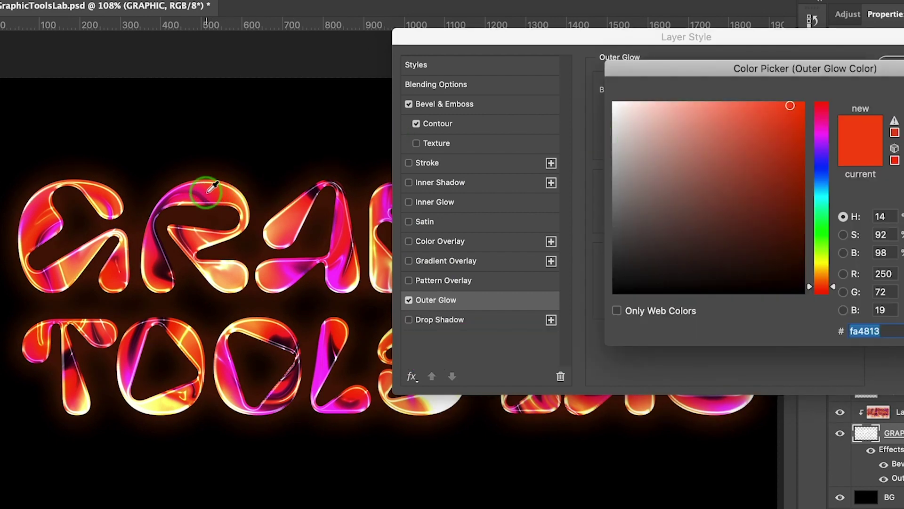
{"action": "left_click", "coordinate": [207, 190]}
{"action": "left_click", "coordinate": [222, 193]}
{"action": "left_click_drag", "start_coordinate": [223, 193], "coordinate": [208, 190]}
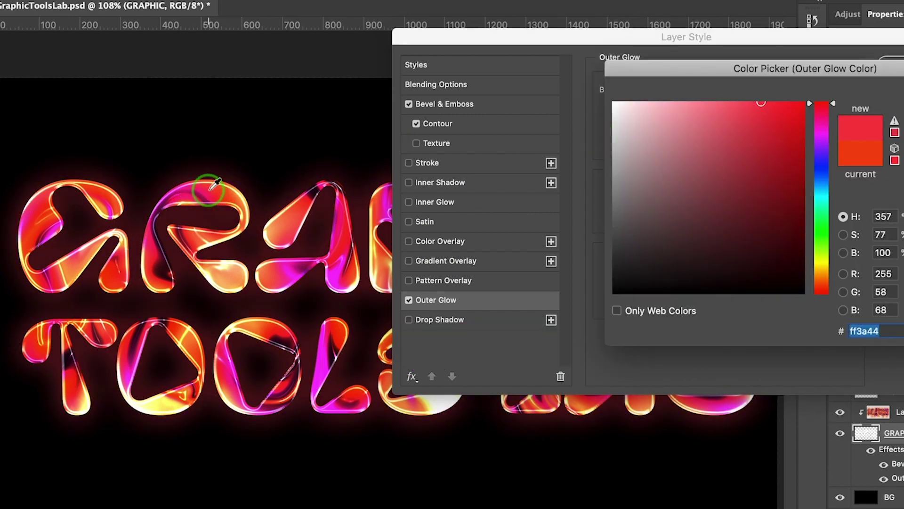
{"action": "key", "text": "Return"}
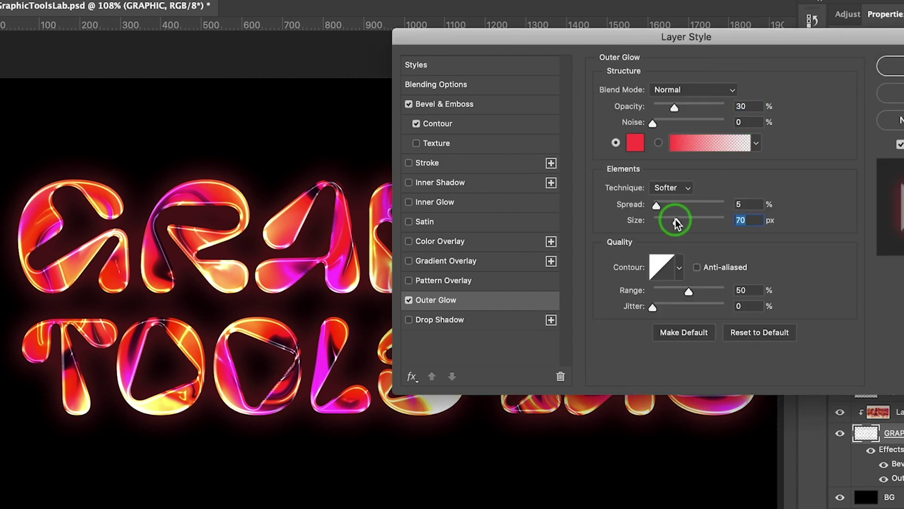
Step: Set the outer glow's size to 65 px, compare the lettering with and without the effects, and apply the layer style
{"action": "left_click_drag", "start_coordinate": [677, 221], "coordinate": [676, 220]}
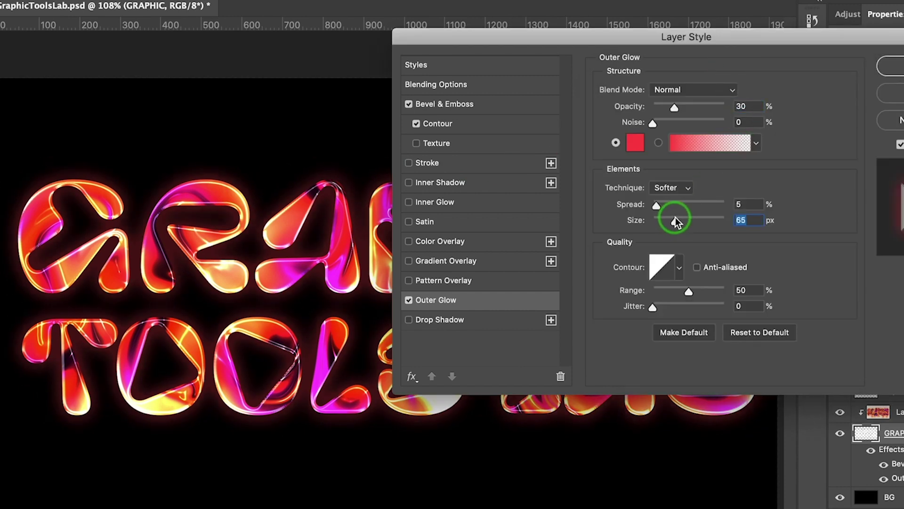
{"action": "left_click", "coordinate": [899, 145]}
{"action": "left_click", "coordinate": [899, 145]}
{"action": "left_click", "coordinate": [898, 146]}
{"action": "left_click", "coordinate": [898, 146]}
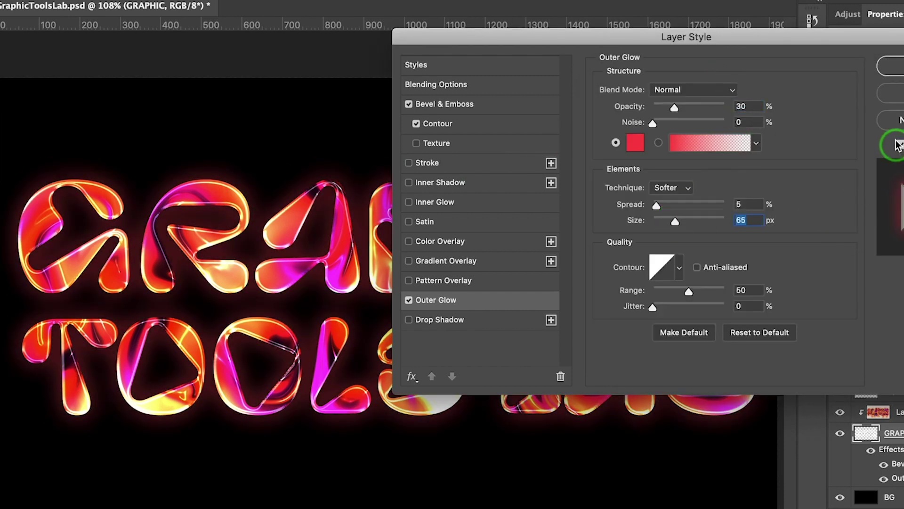
{"action": "left_click", "coordinate": [901, 66]}
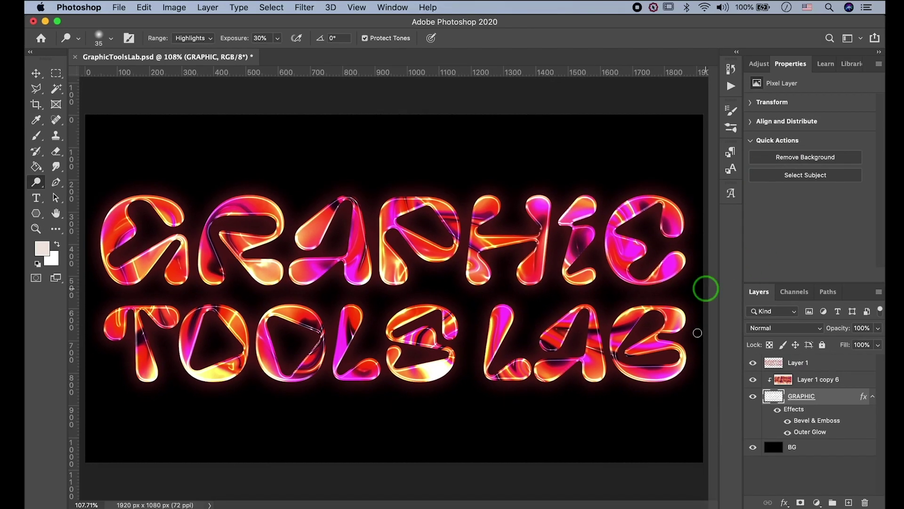
Step: With Layer 1 active, choose the Polygon Tool and set its star shape to indent the sides by 95%
{"action": "left_click", "coordinate": [800, 363]}
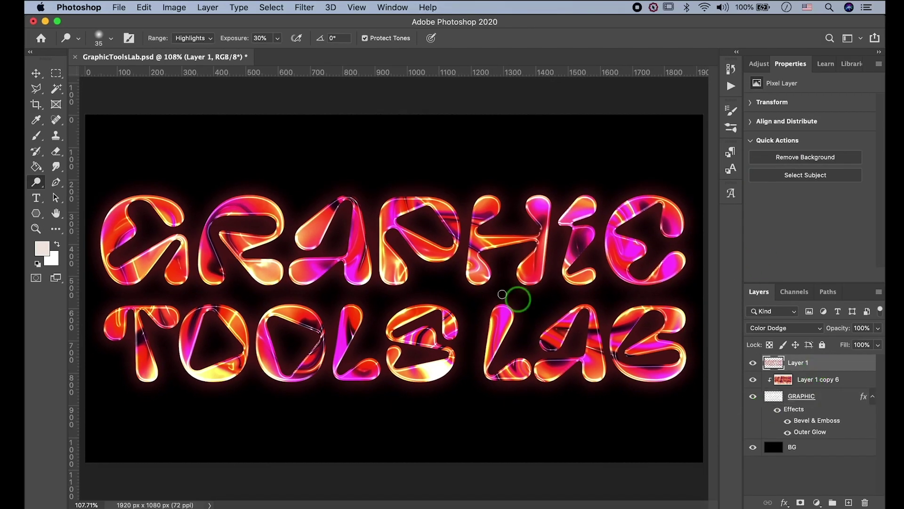
{"action": "left_click", "coordinate": [38, 213]}
{"action": "right_click", "coordinate": [36, 215]}
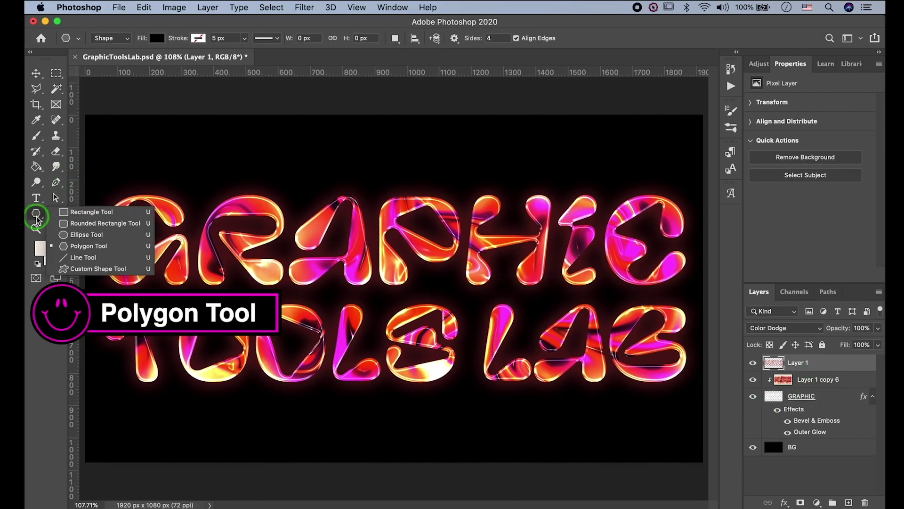
{"action": "left_click", "coordinate": [77, 248]}
{"action": "left_click", "coordinate": [455, 40]}
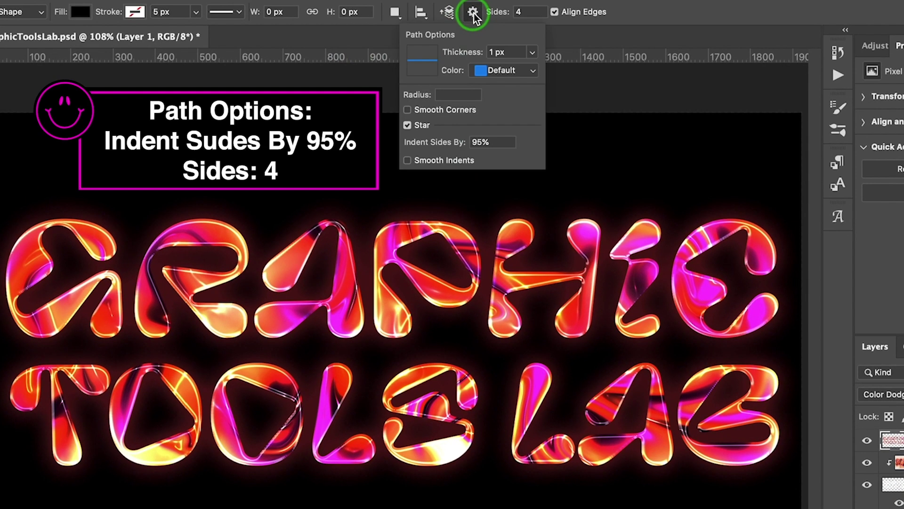
{"action": "left_click_drag", "start_coordinate": [492, 142], "coordinate": [442, 150]}
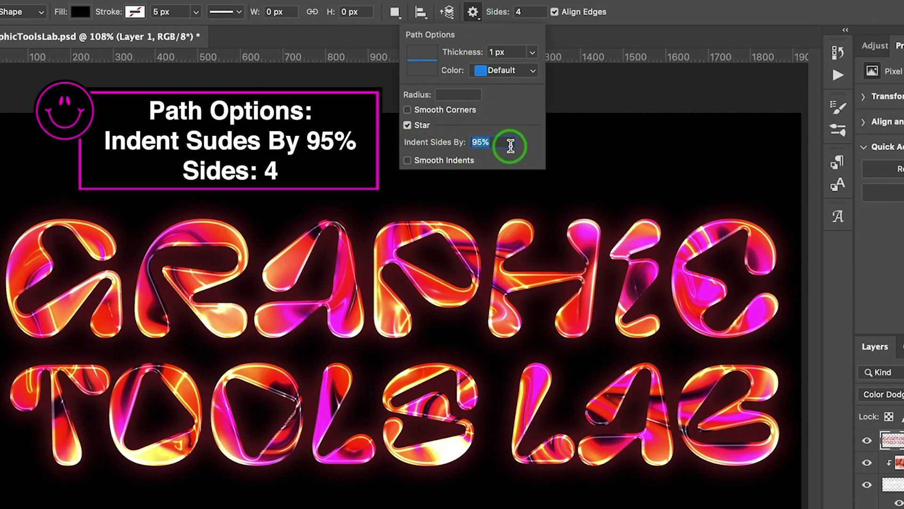
{"action": "type", "text": "50"}
{"action": "double_click", "coordinate": [488, 141]}
{"action": "type", "text": "95"}
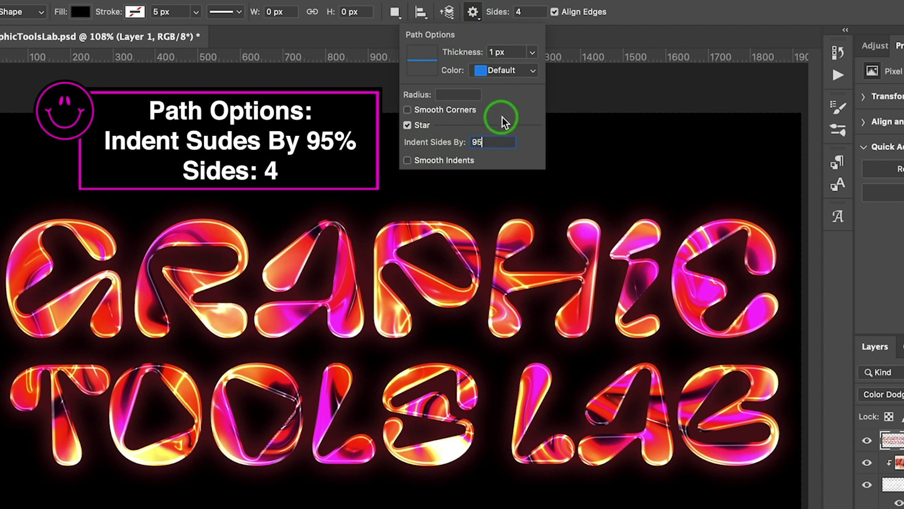
Step: Draw a four-sided star about 223 px wide above the first G of the lettering and fill it with white
{"action": "left_click", "coordinate": [525, 14]}
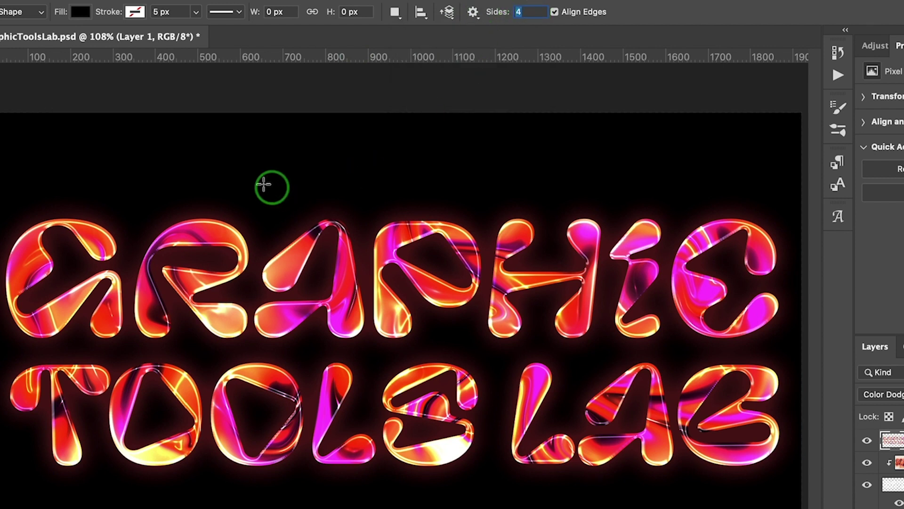
{"action": "left_click_drag", "start_coordinate": [90, 198], "coordinate": [136, 210]}
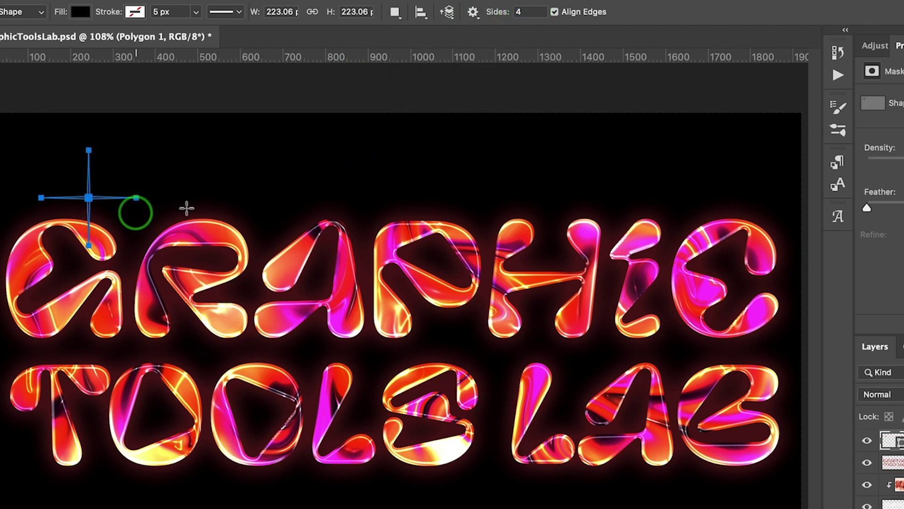
{"action": "left_click", "coordinate": [80, 11]}
{"action": "left_click", "coordinate": [22, 96]}
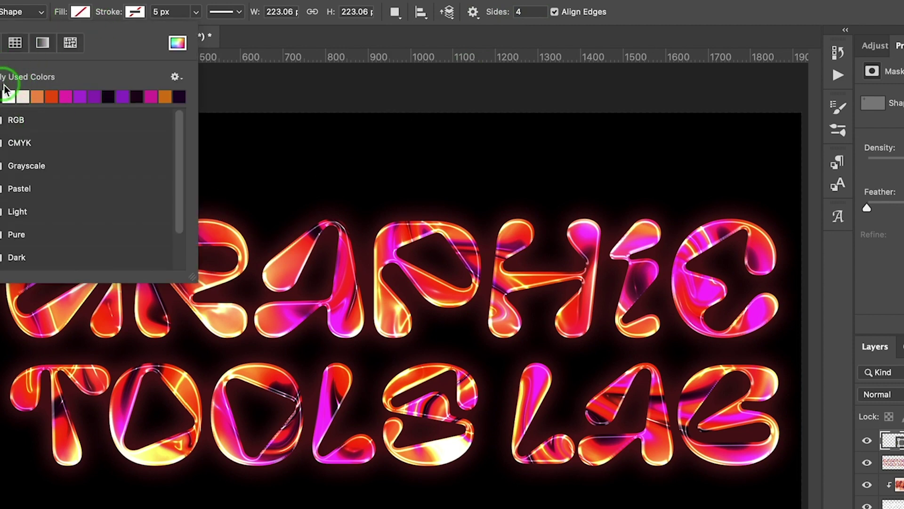
Step: Move the white star about 57 px right and 20 px down, over the upper right edge of the G
{"action": "key", "text": "Escape"}
{"action": "key", "text": "v"}
{"action": "left_click_drag", "start_coordinate": [97, 192], "coordinate": [130, 204]}
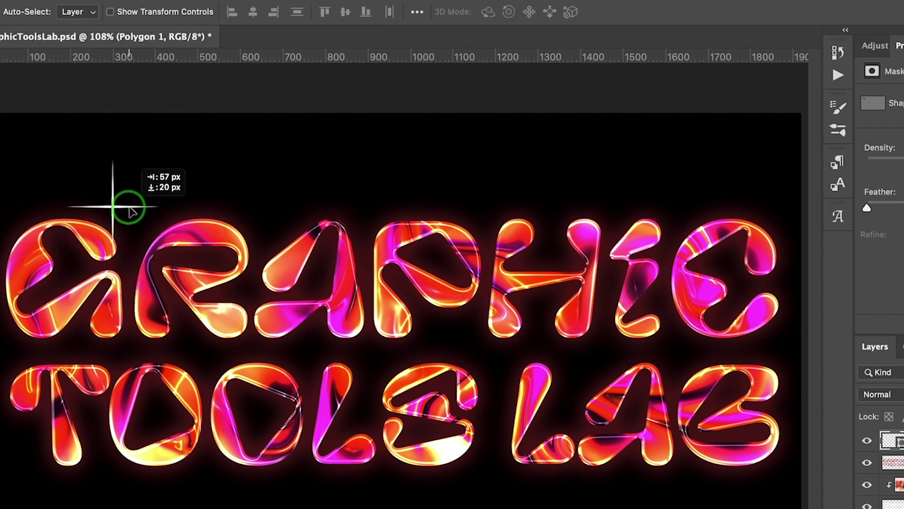
Step: Rasterize the Polygon 1 star layer and apply a Gaussian Blur with a radius of 3.3 pixels
{"action": "right_click", "coordinate": [759, 363]}
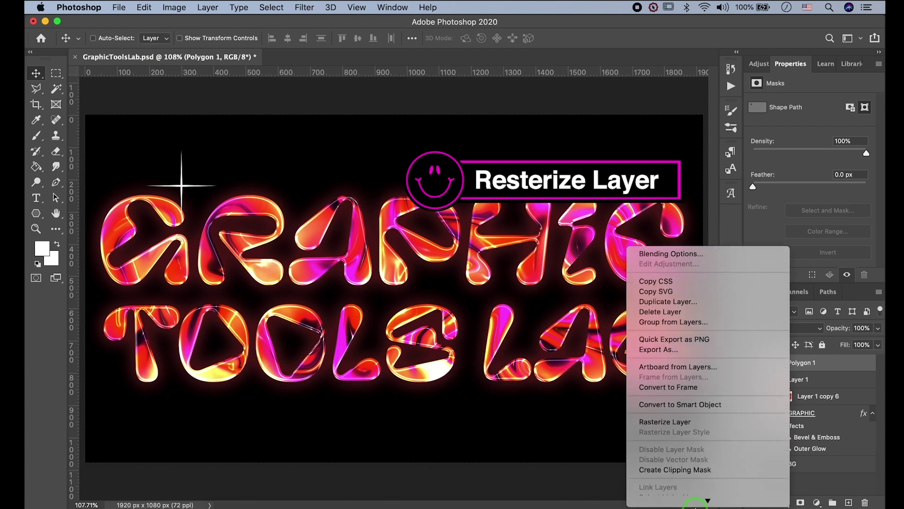
{"action": "left_click", "coordinate": [700, 404]}
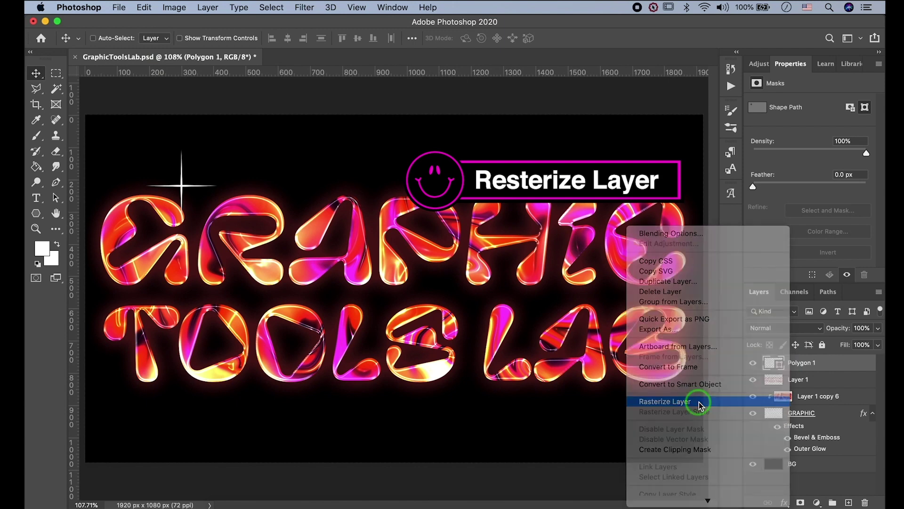
{"action": "left_click", "coordinate": [305, 7]}
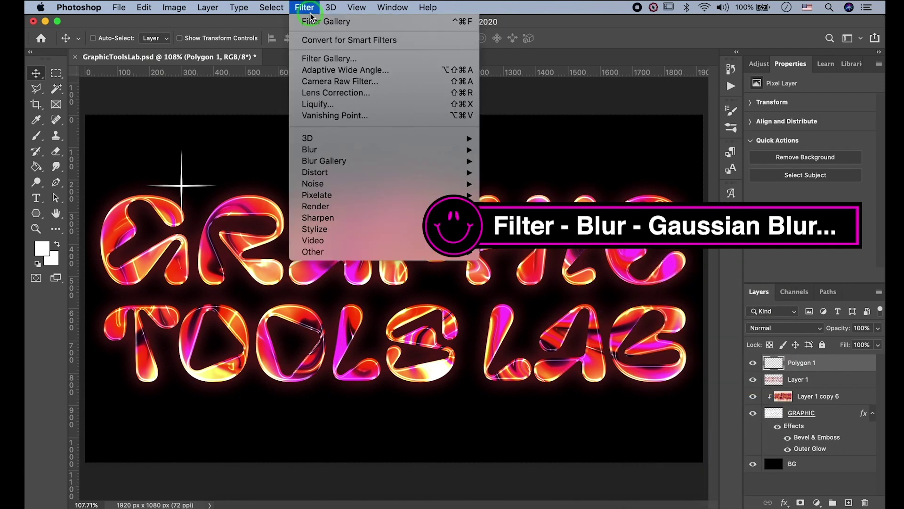
{"action": "mouse_move", "coordinate": [325, 149]}
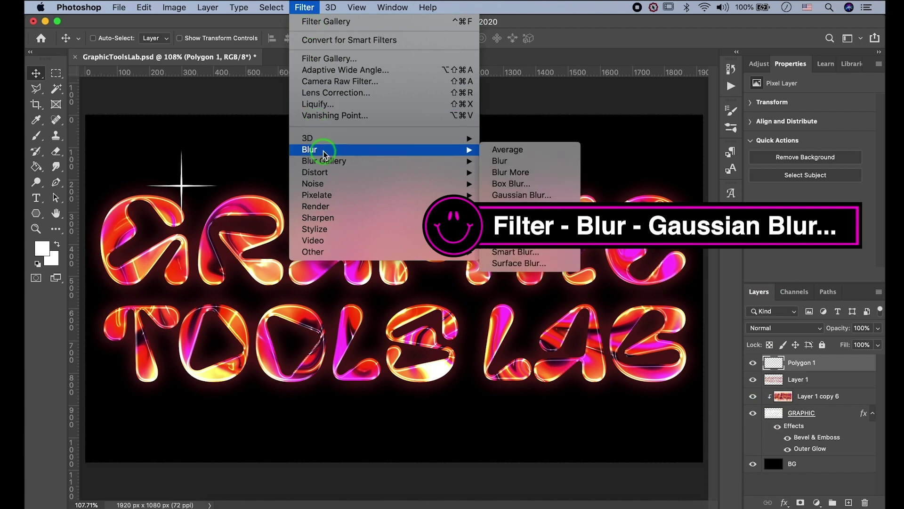
{"action": "left_click", "coordinate": [508, 196]}
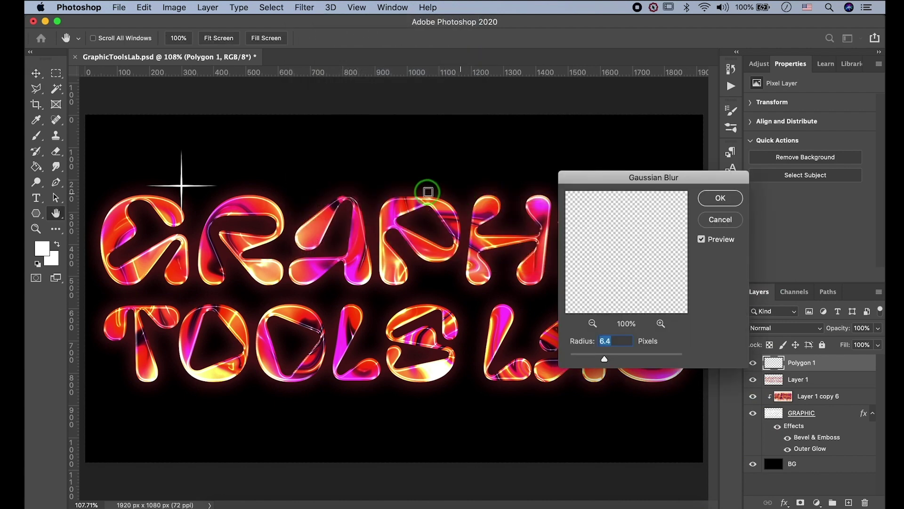
{"action": "left_click_drag", "start_coordinate": [597, 361], "coordinate": [591, 361]}
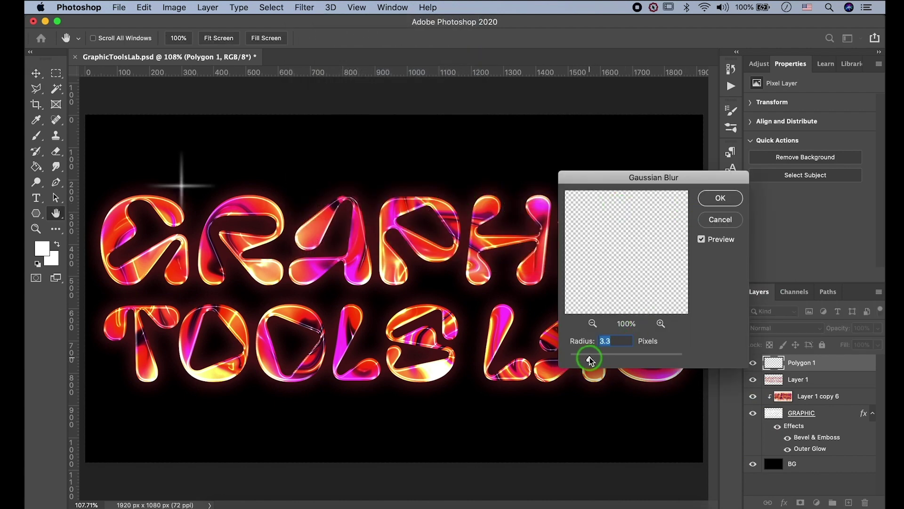
{"action": "left_click", "coordinate": [721, 199]}
{"action": "key", "text": "v"}
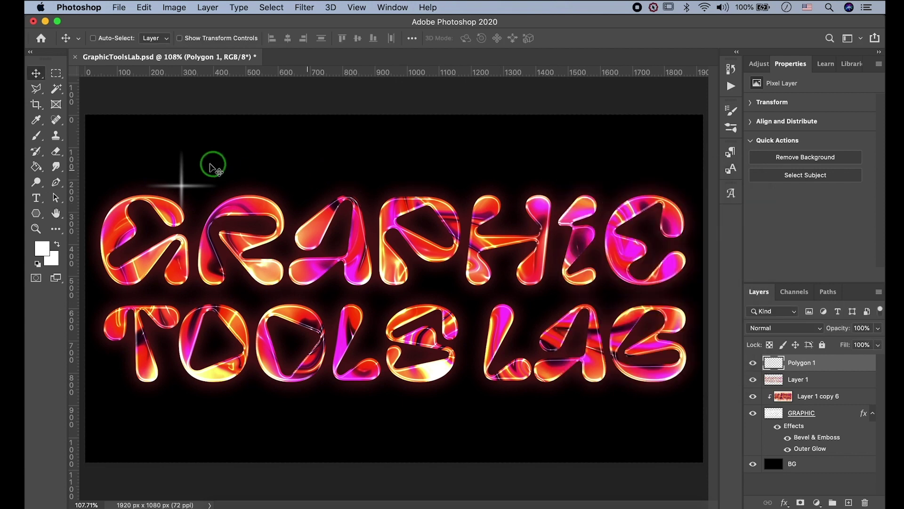
Step: Try scaling the star down to about 67% and placing it on the lower right of the letter R
{"action": "key", "text": "ctrl+t"}
{"action": "left_click_drag", "start_coordinate": [219, 149], "coordinate": [194, 171]}
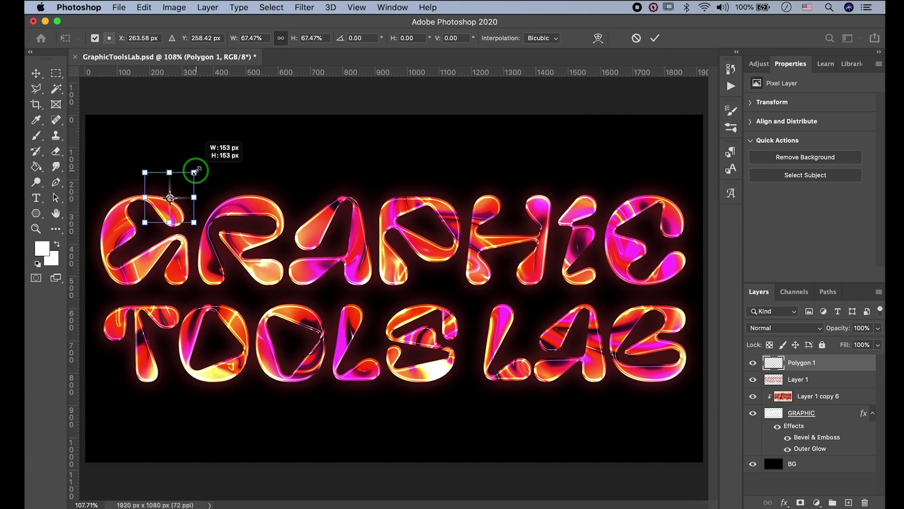
{"action": "key", "text": "Return"}
{"action": "left_click_drag", "start_coordinate": [165, 214], "coordinate": [275, 257]}
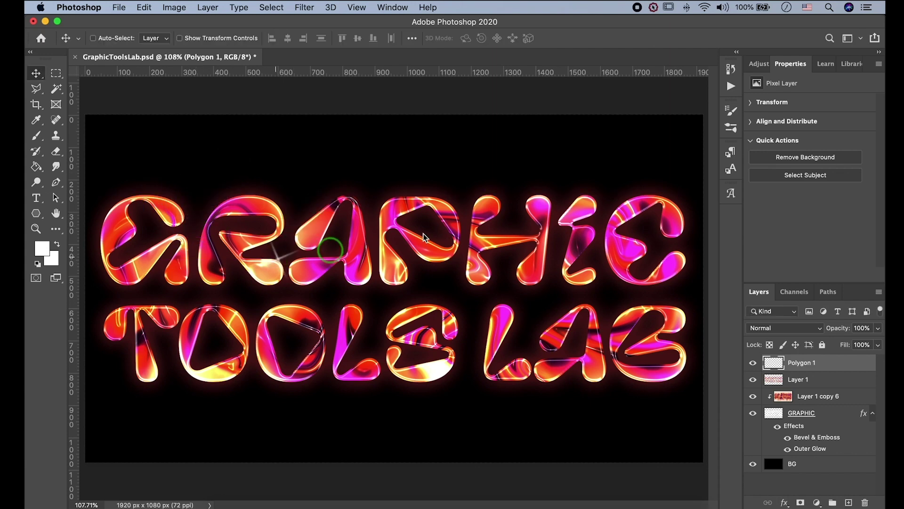
{"action": "left_click_drag", "start_coordinate": [424, 238], "coordinate": [587, 160]}
Step: Shrink and tilt the star, and place it on the upper right tip of the letter H
{"action": "key", "text": "super+t"}
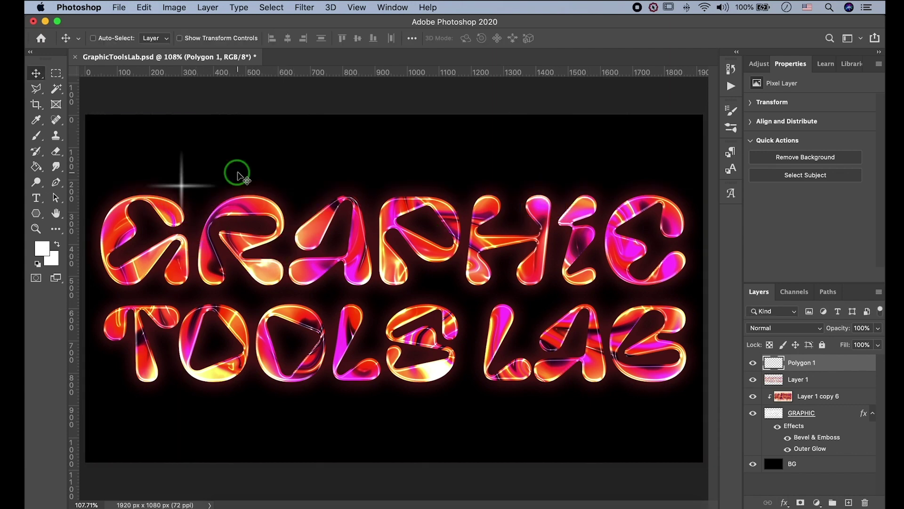
{"action": "left_click_drag", "start_coordinate": [193, 200], "coordinate": [554, 177]}
{"action": "key", "text": "Return"}
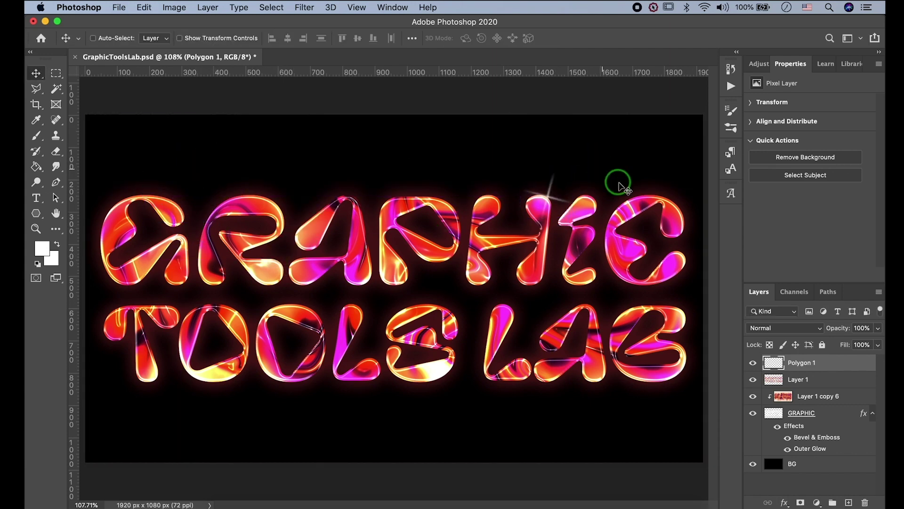
Step: Duplicate the star sparkle onto the letters S, T and A, varying the size and angle of the copies
{"action": "left_click_drag", "start_coordinate": [562, 170], "coordinate": [477, 246], "text": "alt"}
{"action": "key", "text": "super+t"}
{"action": "key", "text": "Return"}
{"action": "left_click_drag", "start_coordinate": [396, 309], "coordinate": [163, 299], "text": "alt"}
{"action": "left_click_drag", "start_coordinate": [277, 307], "coordinate": [412, 206], "text": "alt"}
Step: Transform a star copy to sit on the upper right corner of the letter B and set its opacity to 60%
{"action": "key", "text": "super+t"}
{"action": "left_click_drag", "start_coordinate": [325, 184], "coordinate": [698, 287]}
{"action": "key", "text": "Return"}
{"action": "key", "text": "3"}
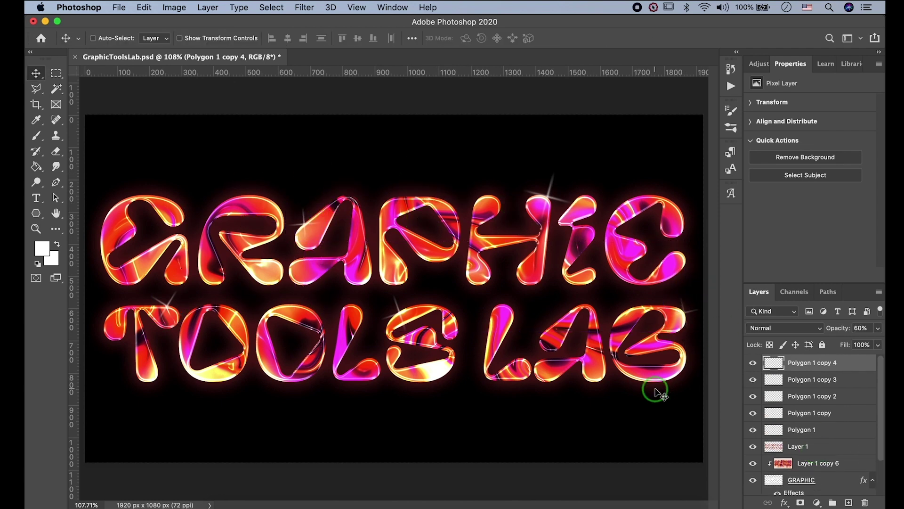